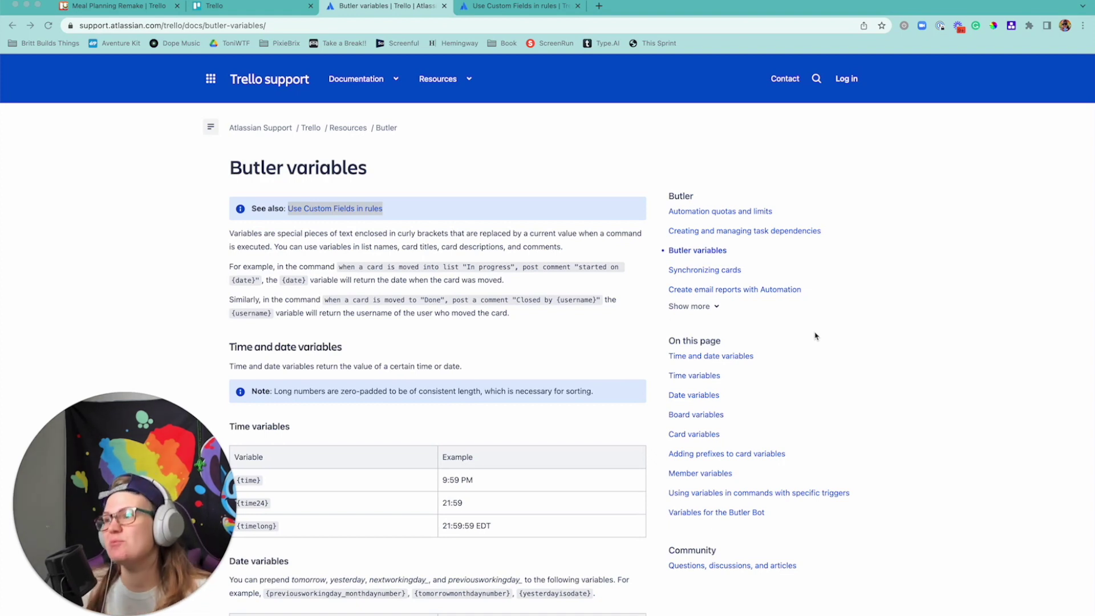
Switch from the Butler variables article to the Meal Planning Remake board's Butler Rules page.
key(super+Tab)
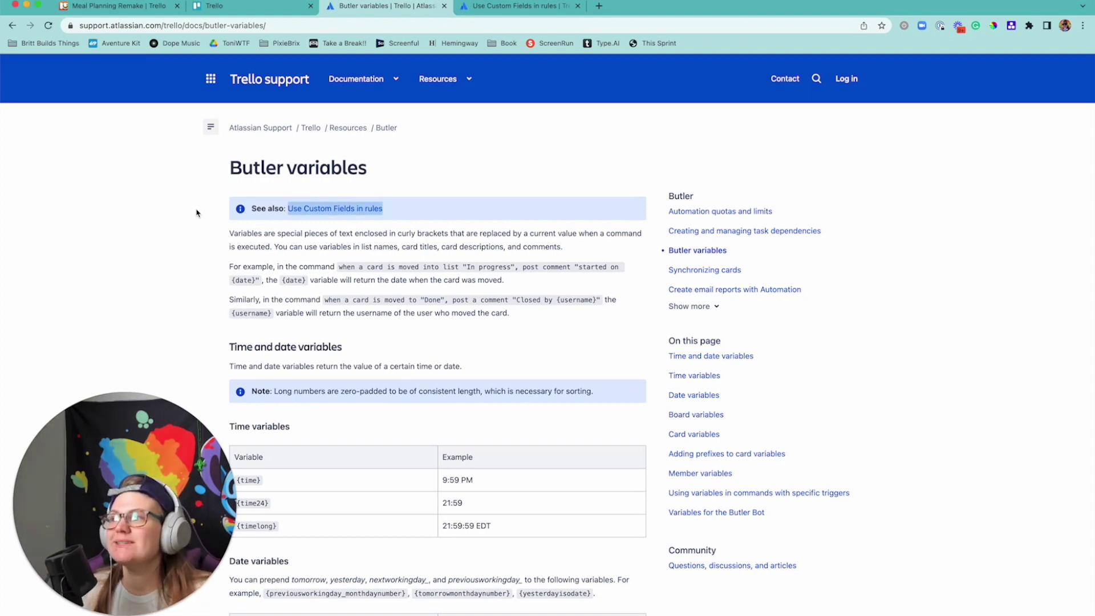
scroll(228, 213, down, 1)
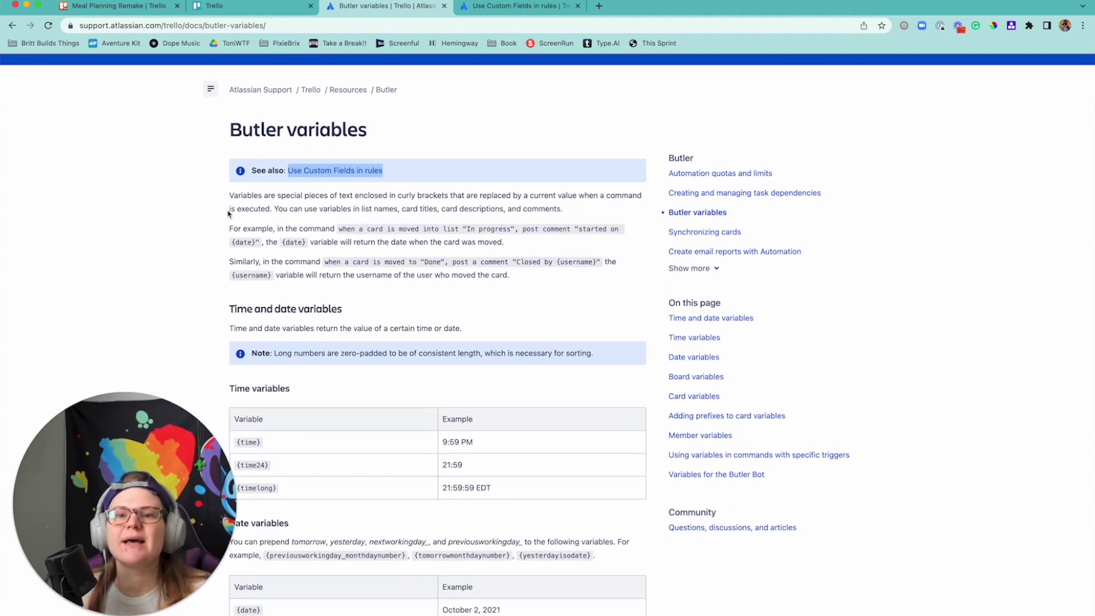
click(71, 8)
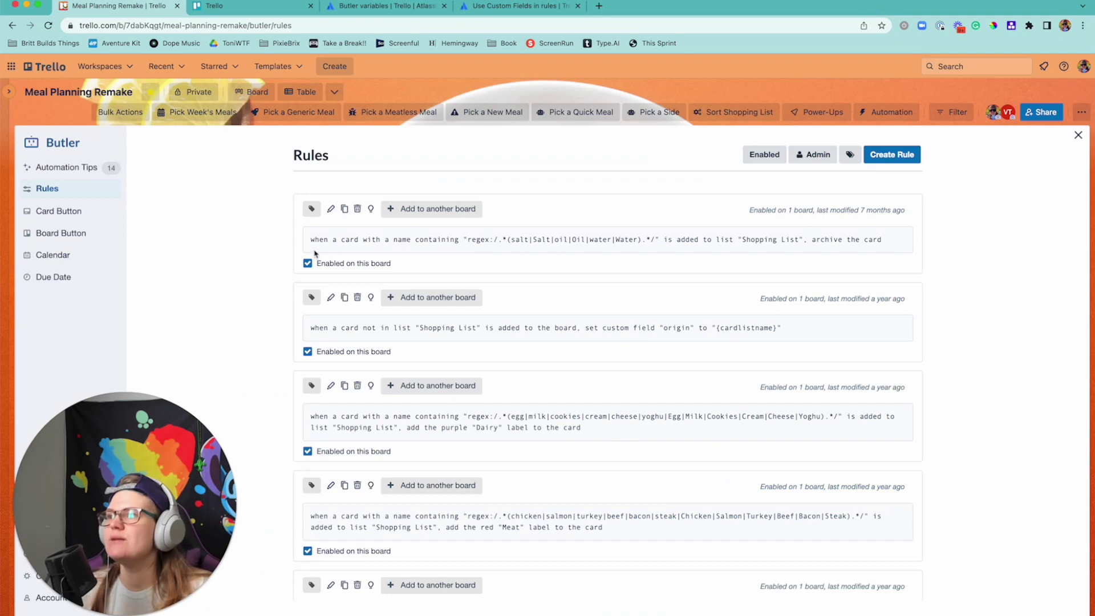
Close the Butler Rules panel to view the board's lists, then return to the Butler variables article.
click(1078, 135)
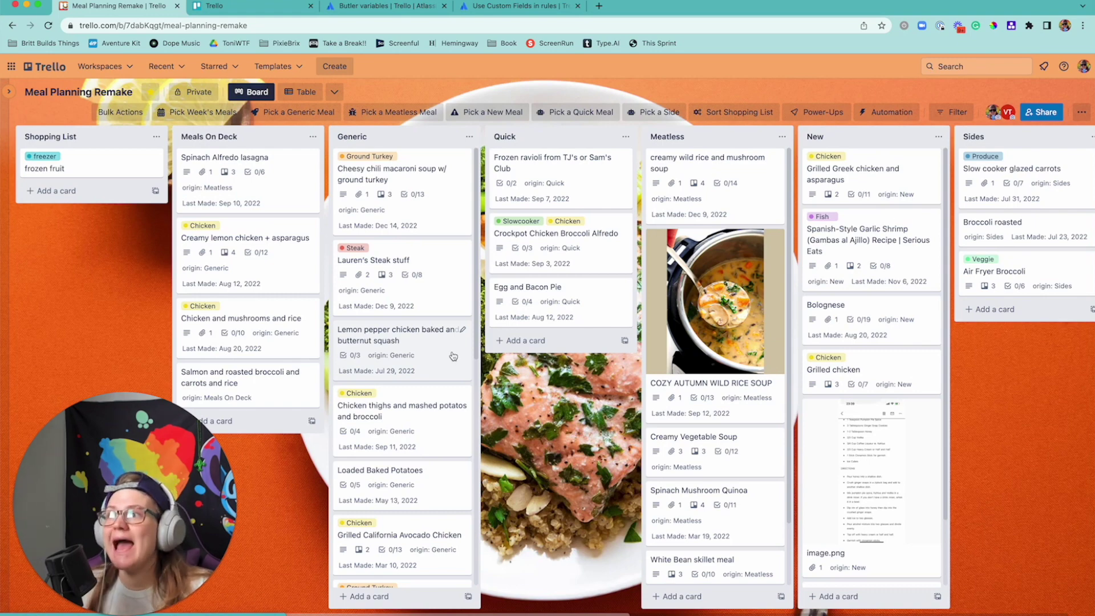
key(super+3)
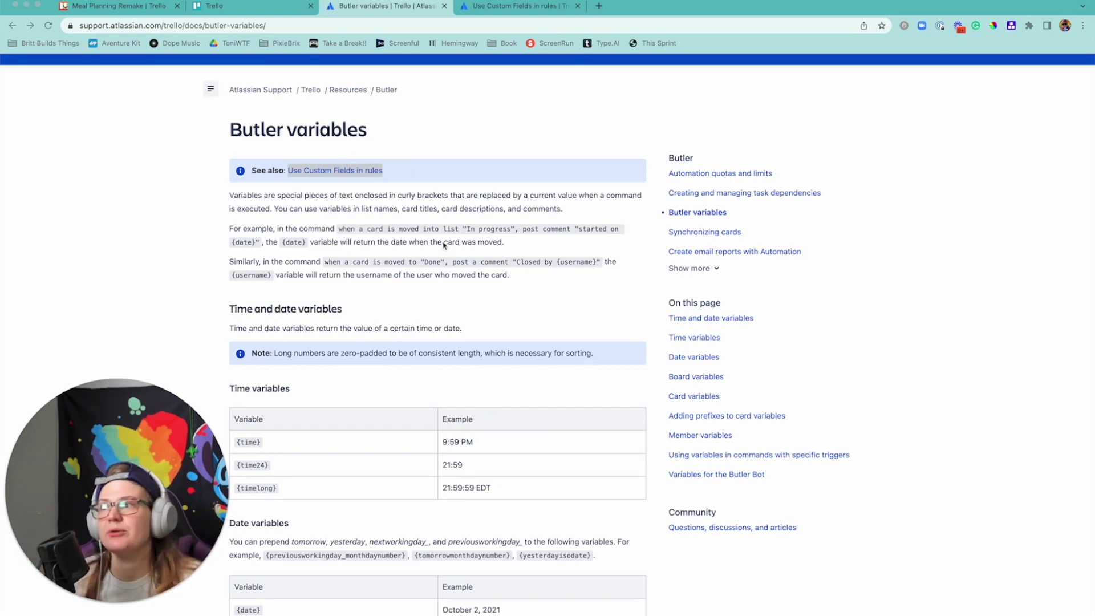
scroll(481, 311, down, 1)
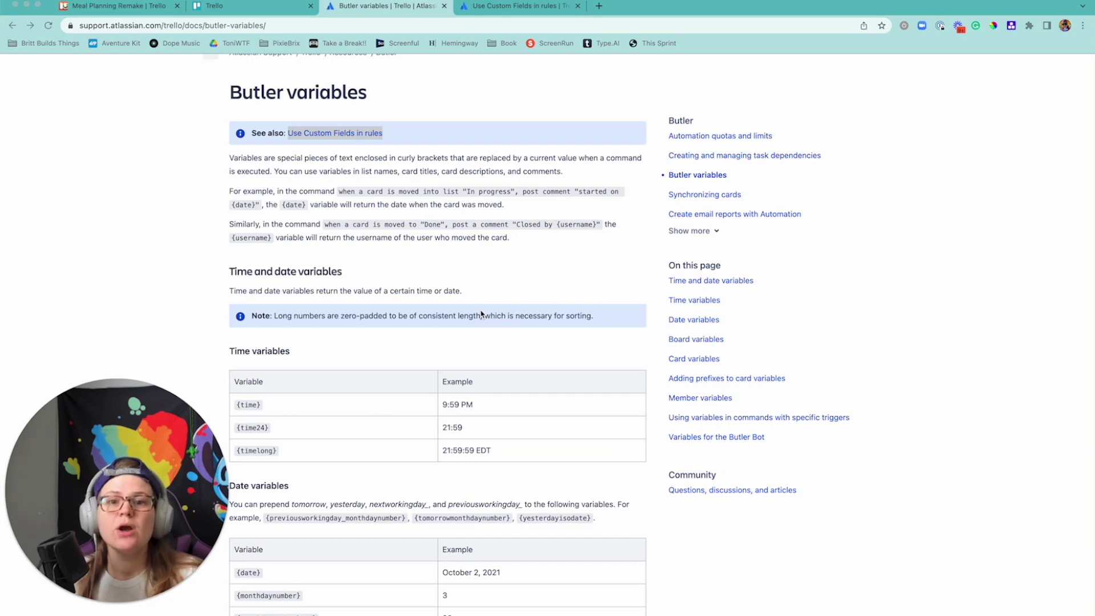
scroll(468, 308, down, 3)
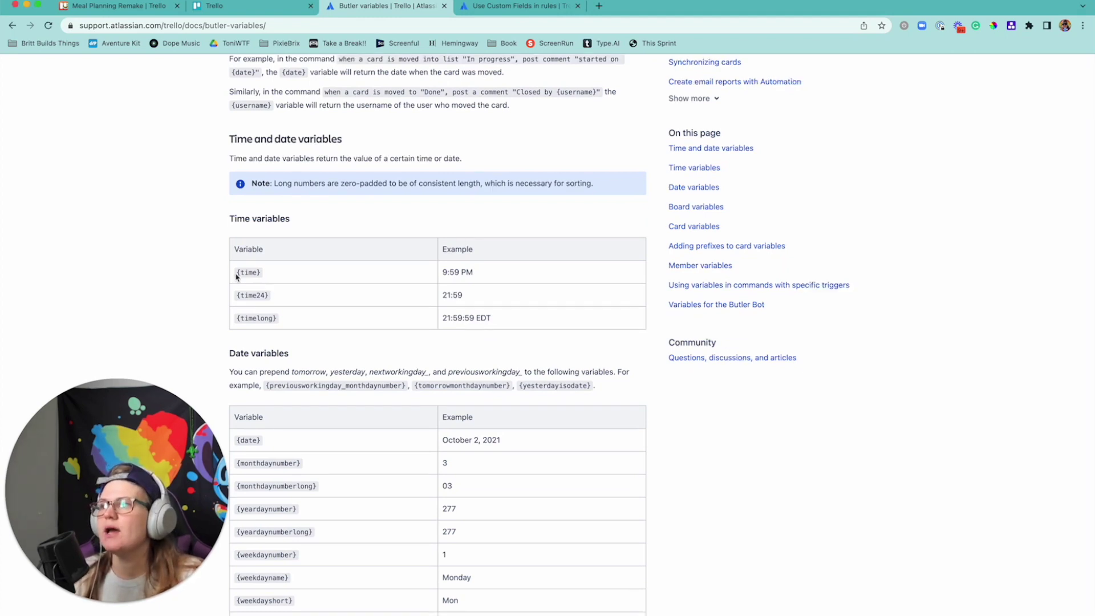
drag(237, 274, 292, 282)
click(302, 284)
scroll(432, 298, down, 4)
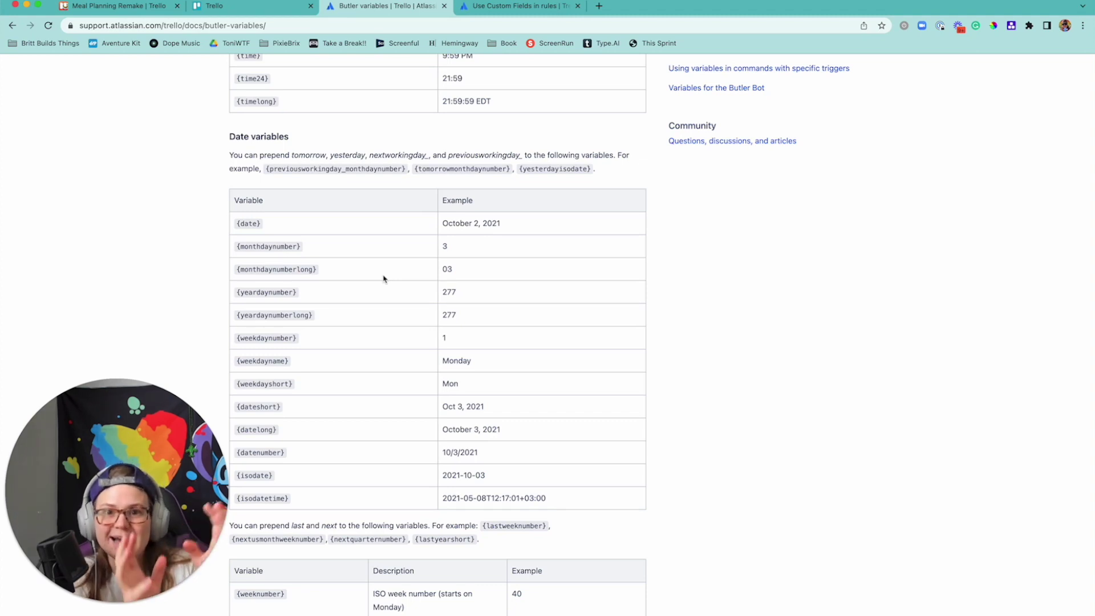
scroll(365, 288, down, 2)
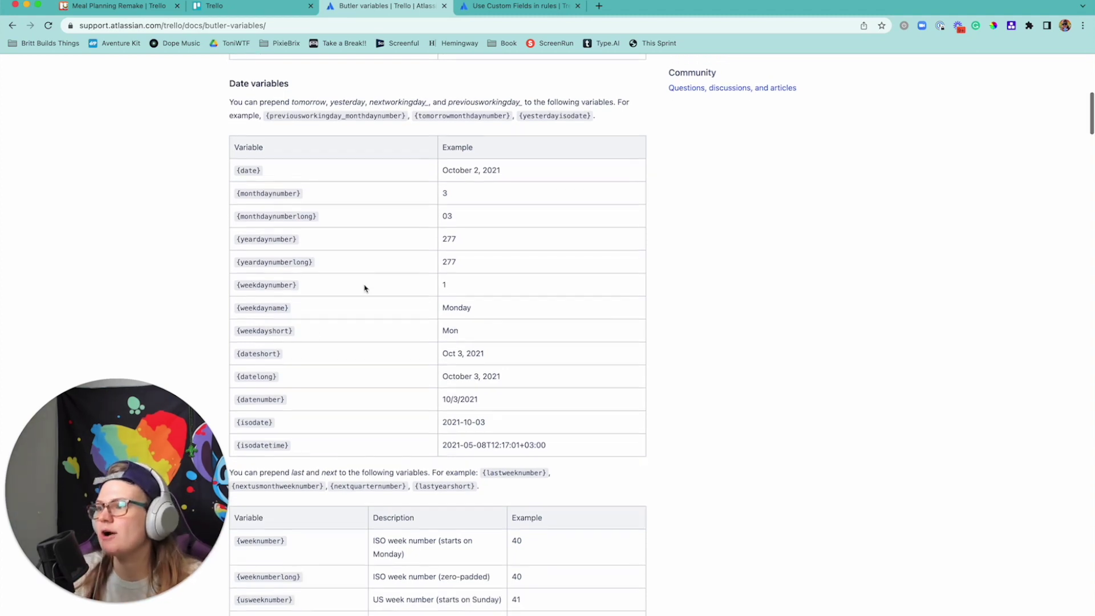
drag(488, 356, 435, 360)
click(488, 358)
drag(529, 354, 454, 363)
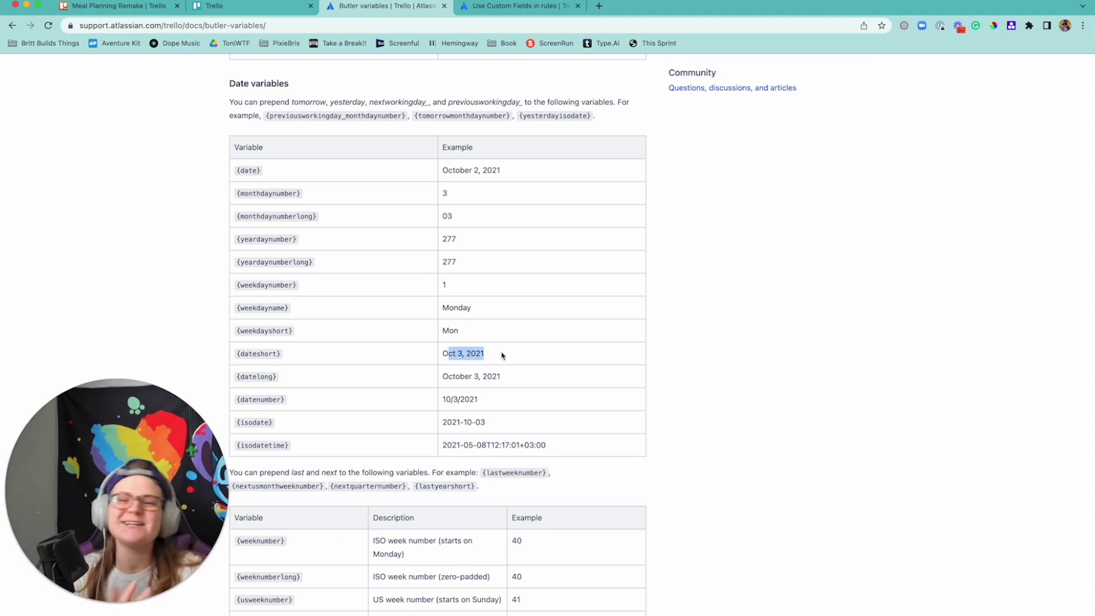
scroll(502, 355, down, 2)
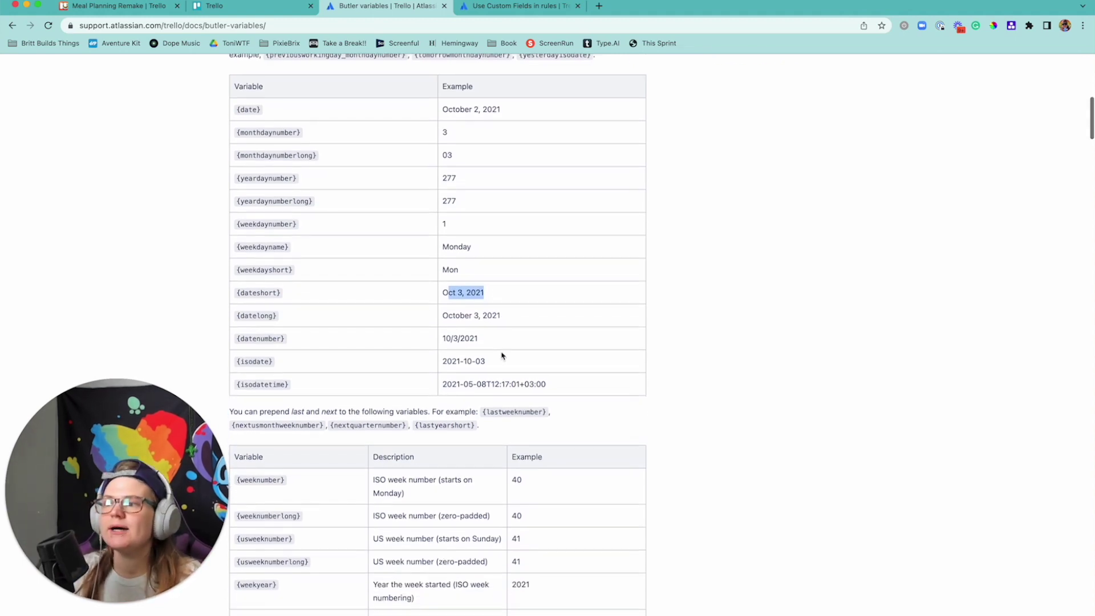
scroll(502, 355, down, 15)
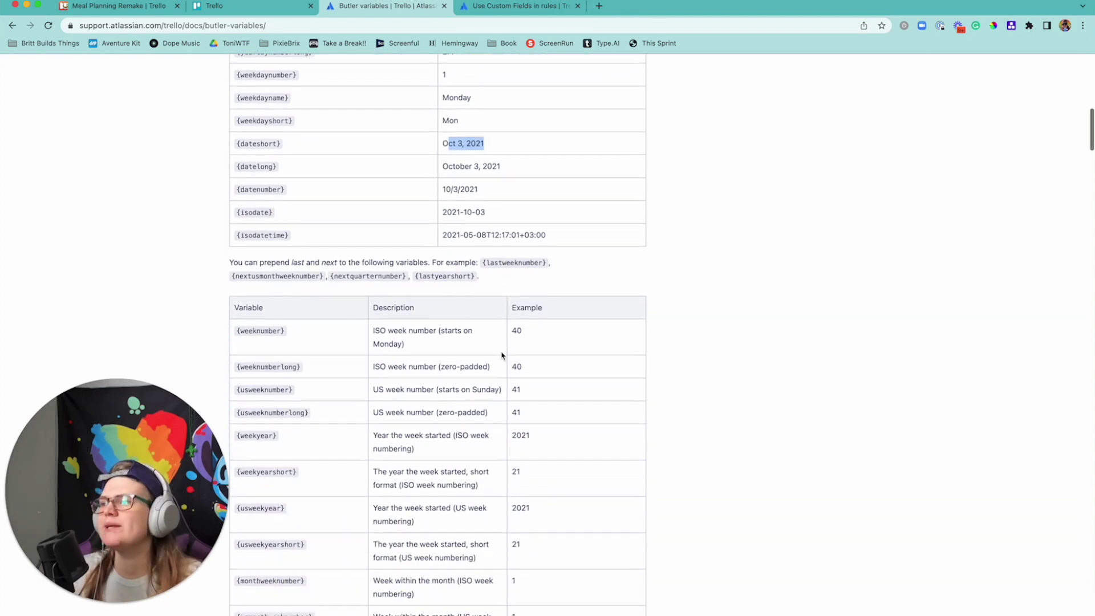
scroll(502, 356, down, 15)
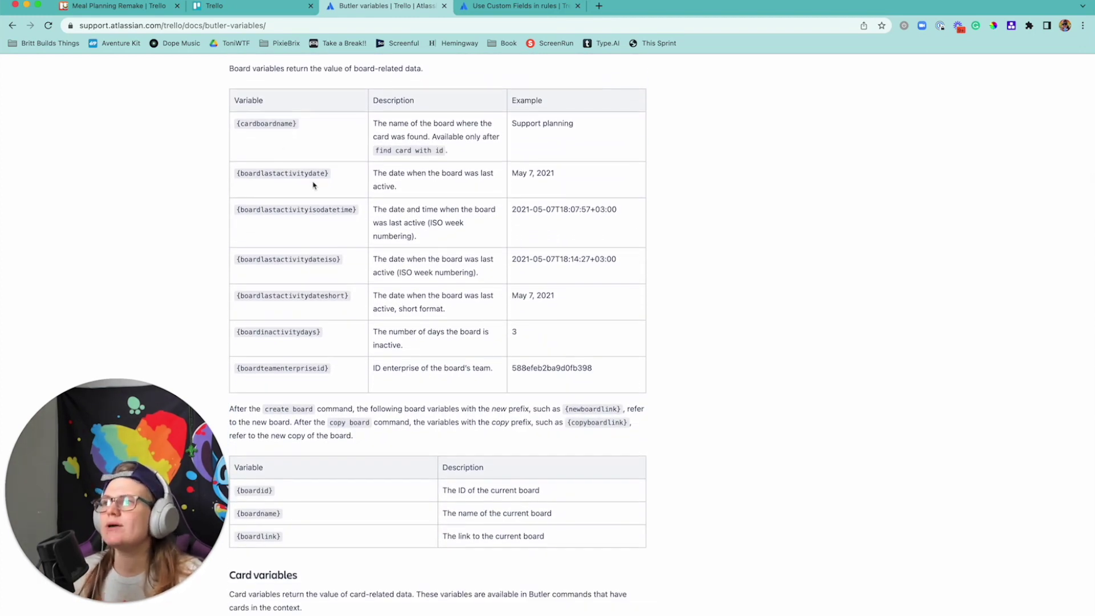
scroll(339, 198, down, 9)
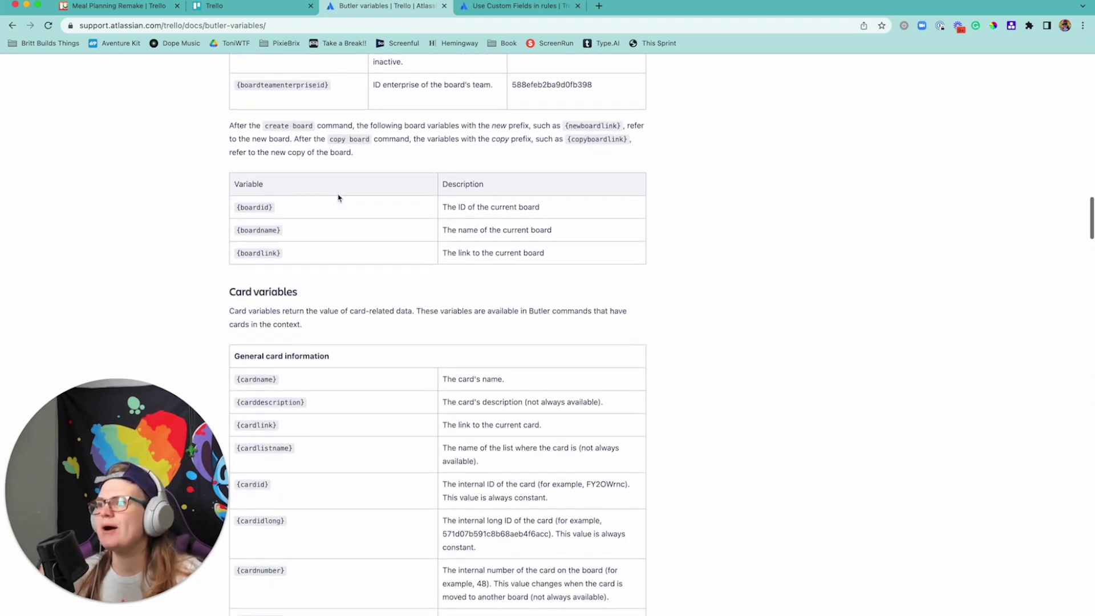
scroll(338, 198, down, 8)
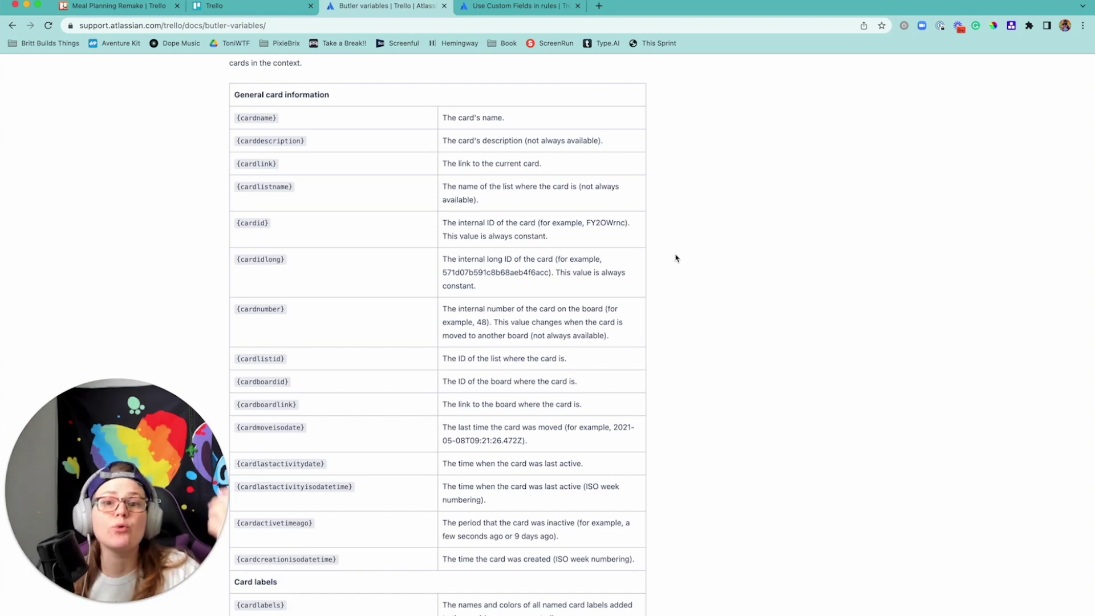
scroll(676, 258, down, 5)
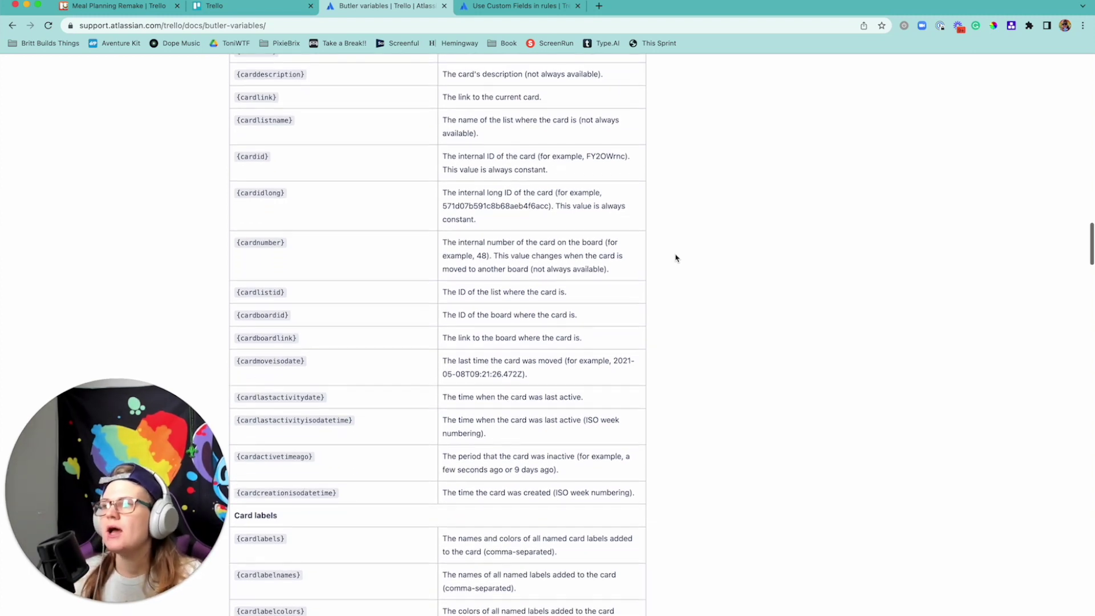
scroll(675, 257, down, 7)
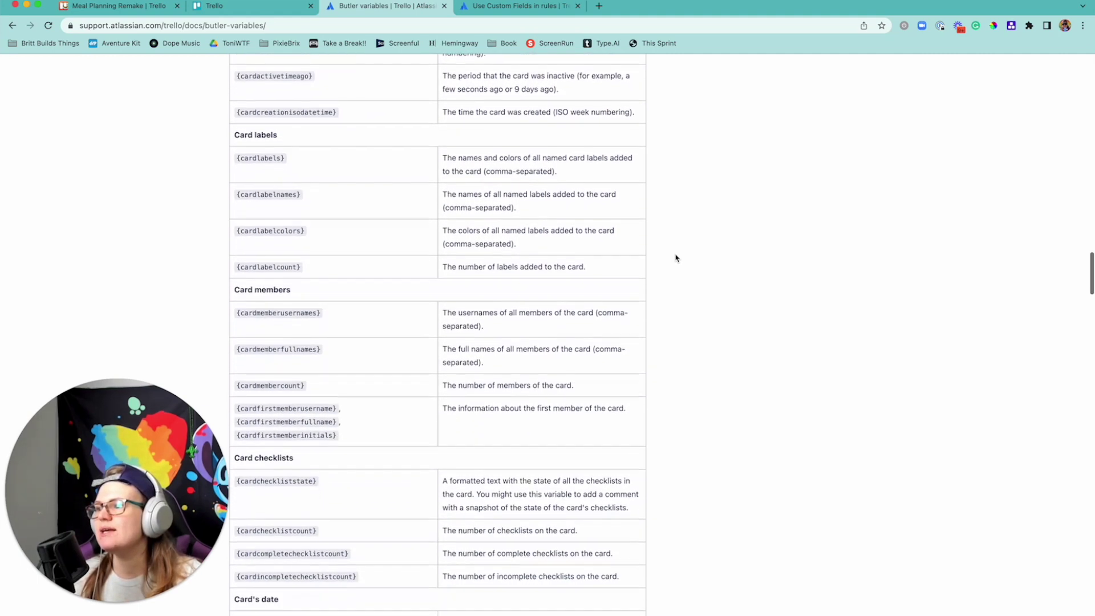
scroll(676, 258, down, 2)
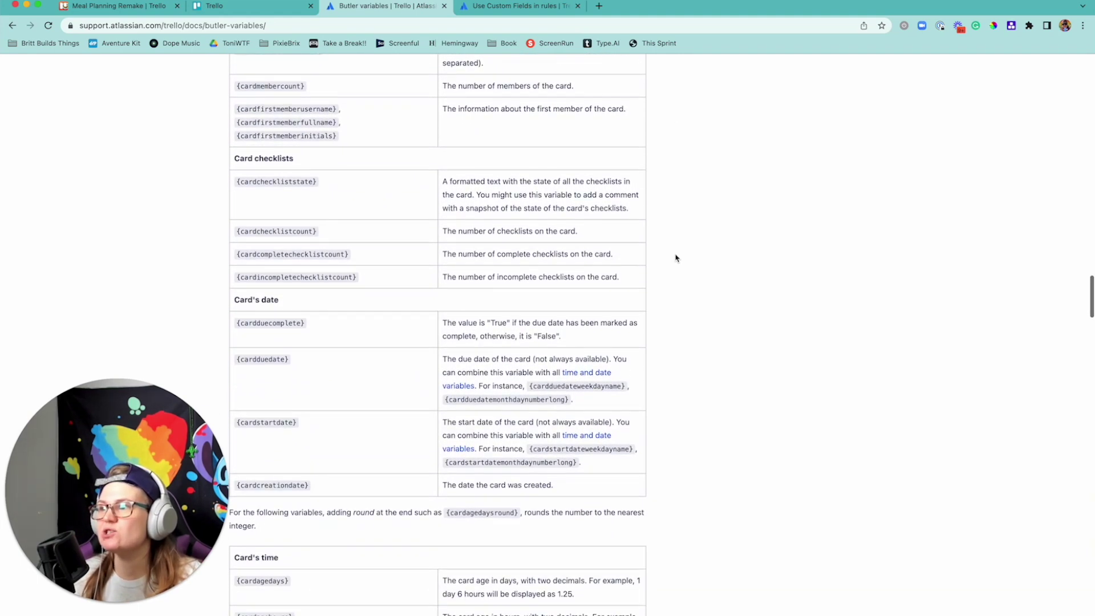
scroll(556, 297, down, 1)
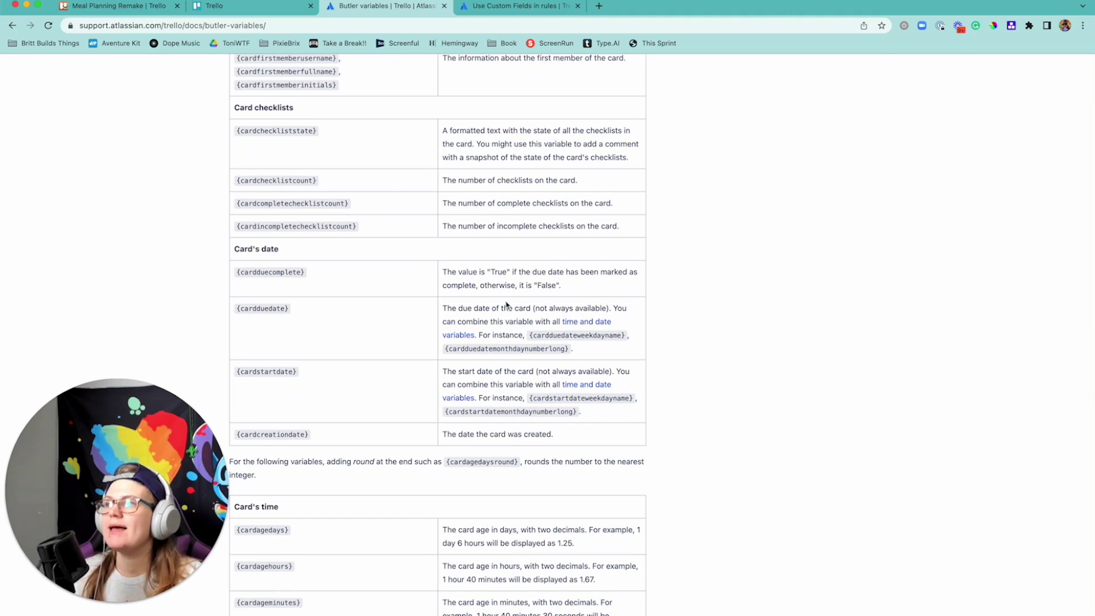
scroll(530, 271, up, 1)
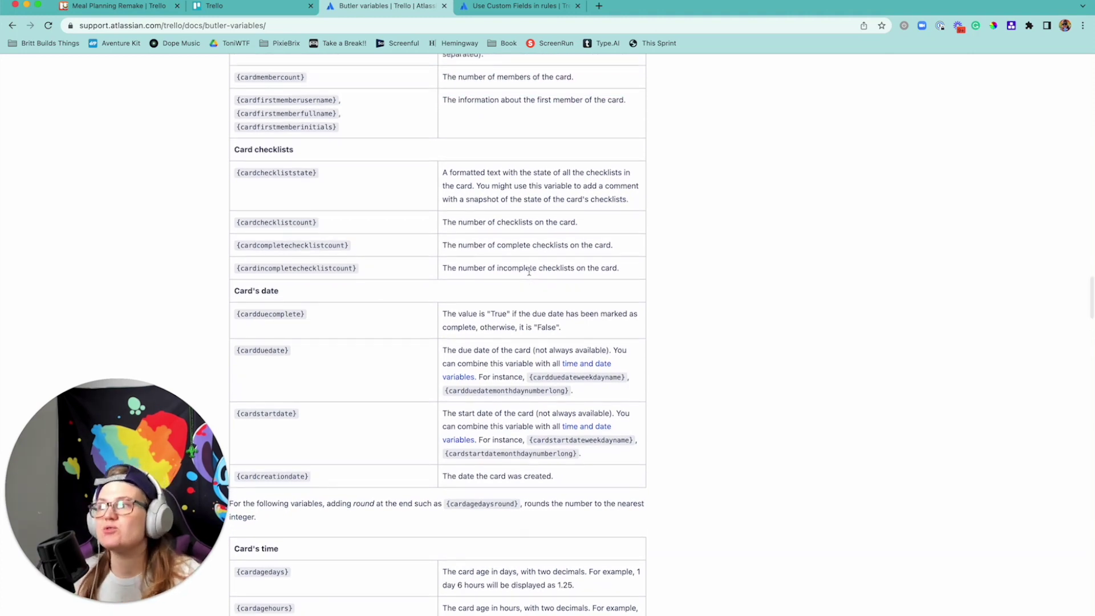
scroll(530, 271, up, 1)
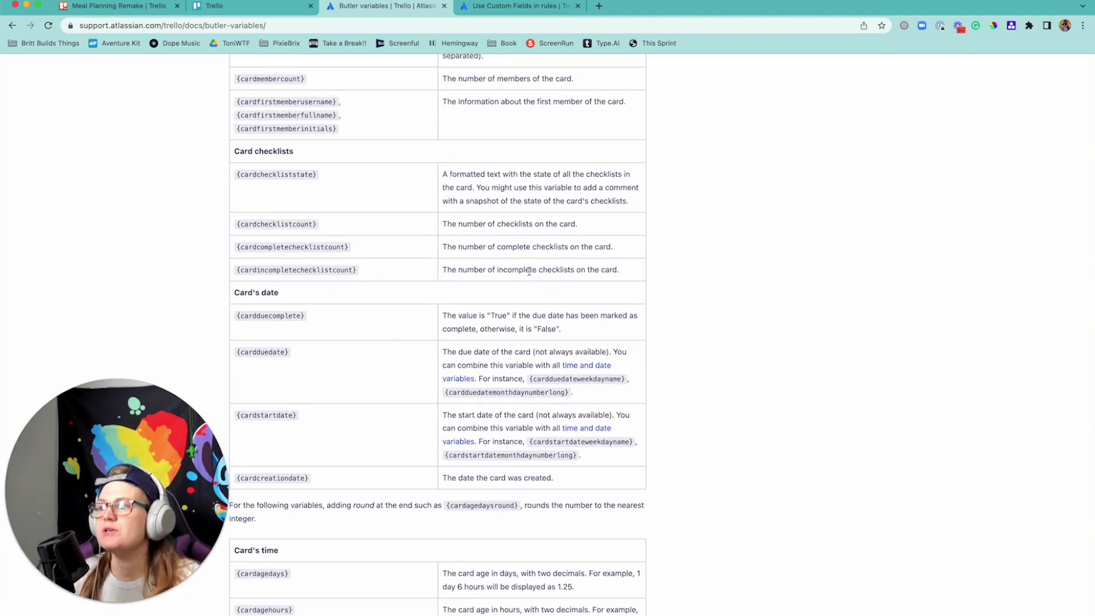
scroll(529, 271, down, 5)
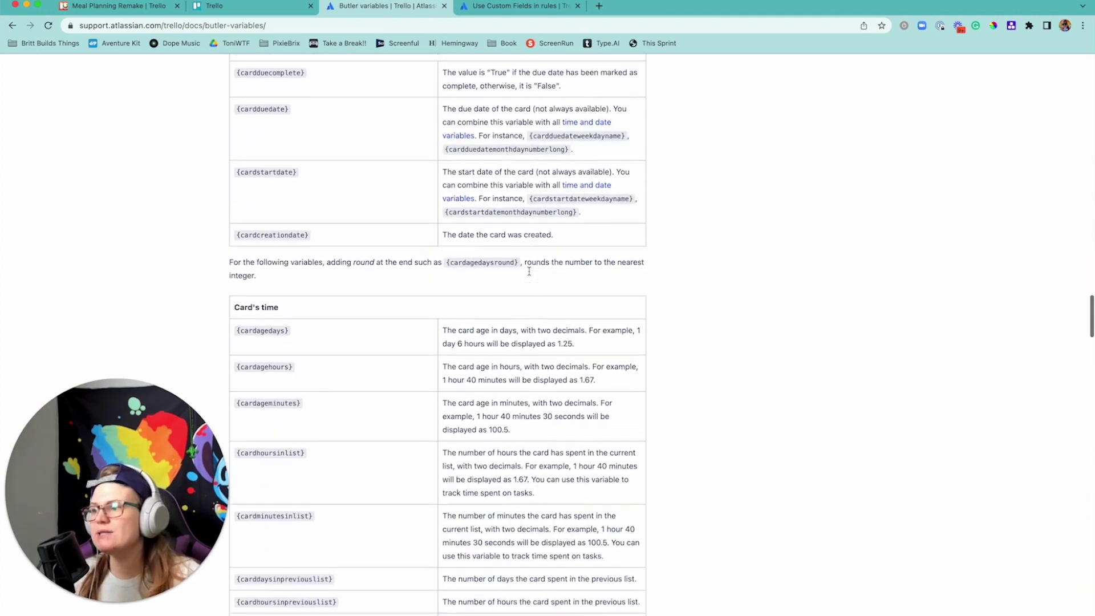
scroll(529, 272, down, 10)
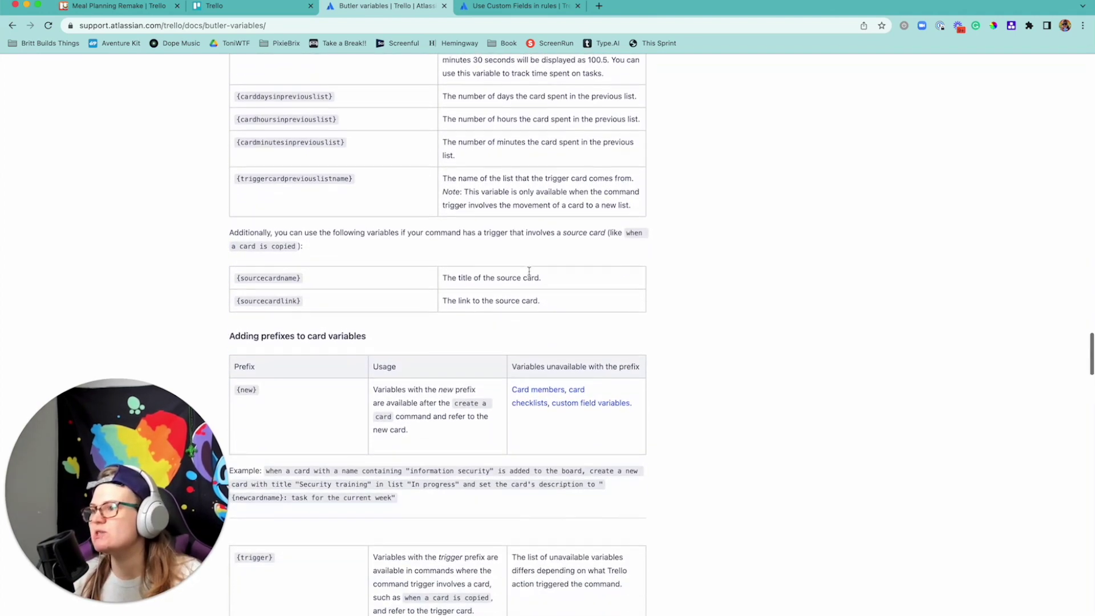
scroll(530, 272, down, 6)
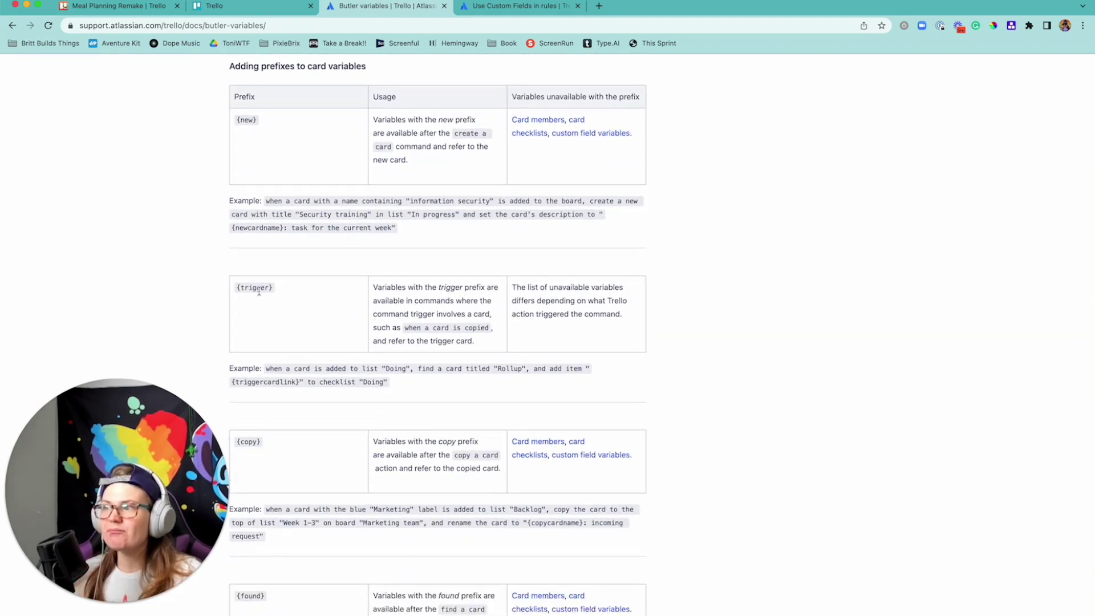
double_click(259, 292)
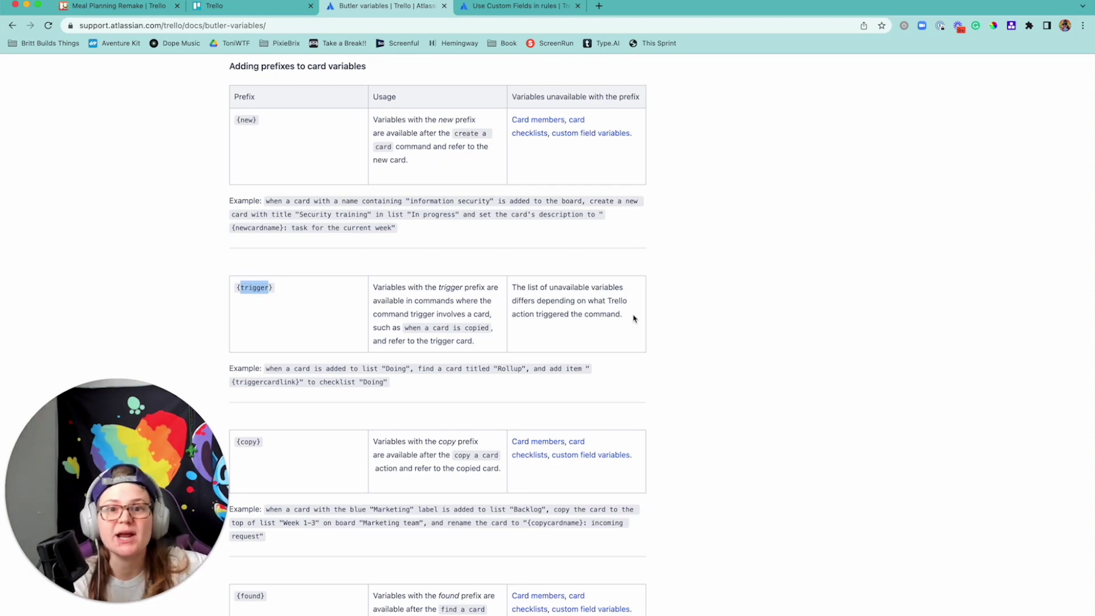
Scroll up through the Butler card variable tables.
scroll(634, 318, up, 10)
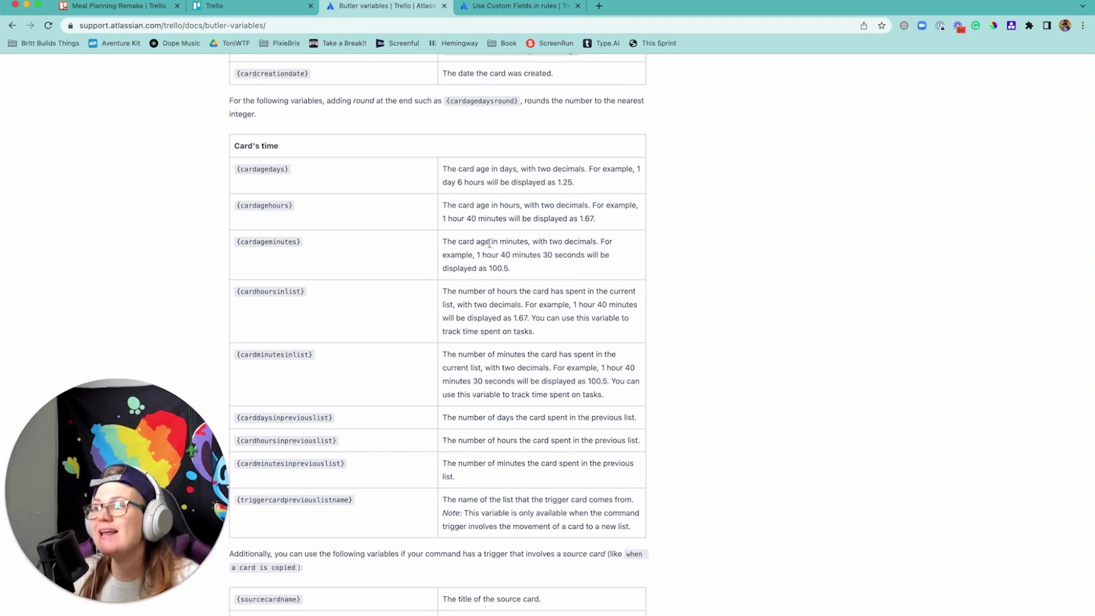
scroll(401, 174, up, 9)
scroll(401, 174, up, 4)
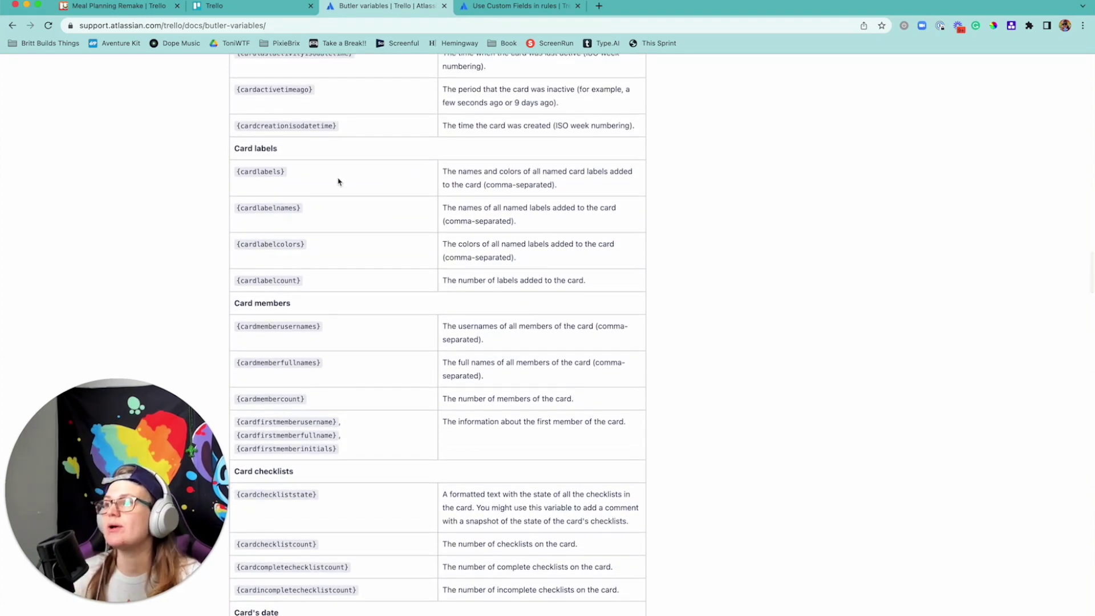
scroll(365, 190, up, 2)
scroll(365, 190, up, 4)
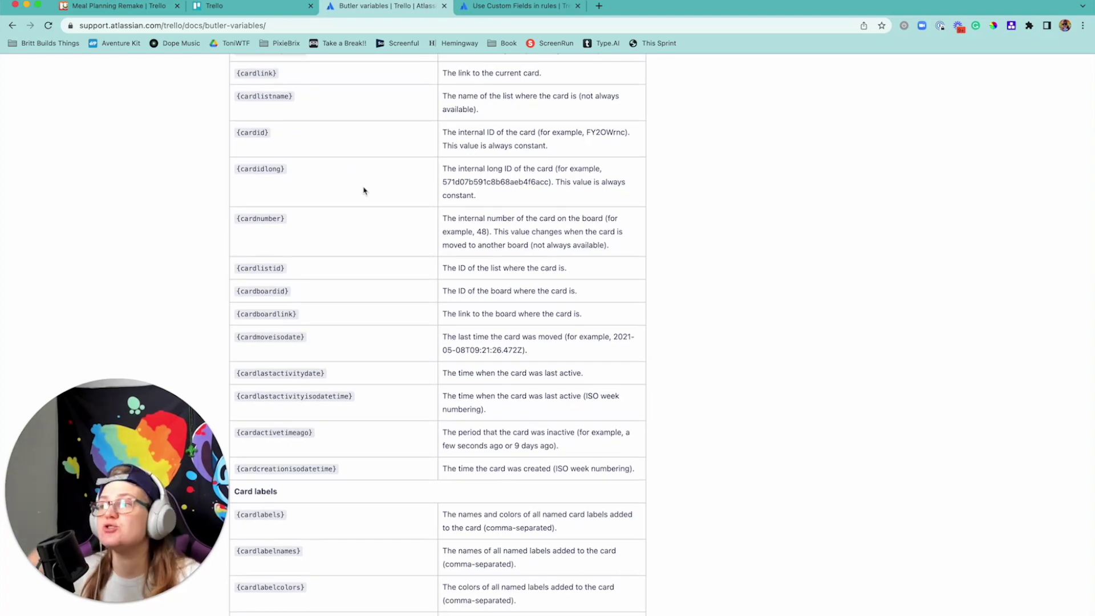
Scroll down to the variable prefixes section and search the page for 'username'.
scroll(364, 190, down, 2)
scroll(365, 191, down, 6)
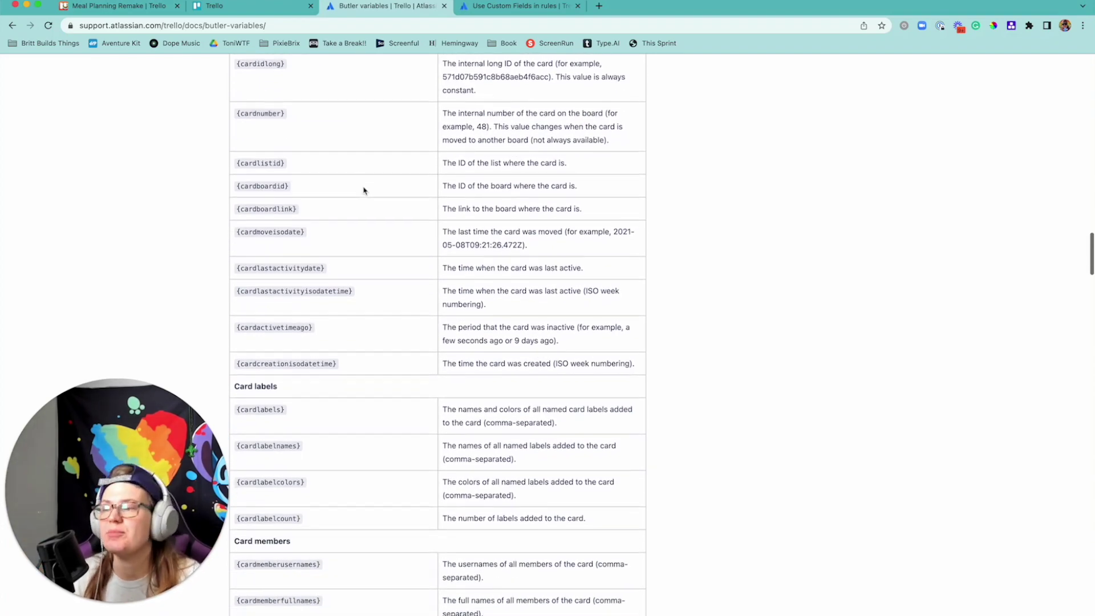
scroll(364, 191, down, 16)
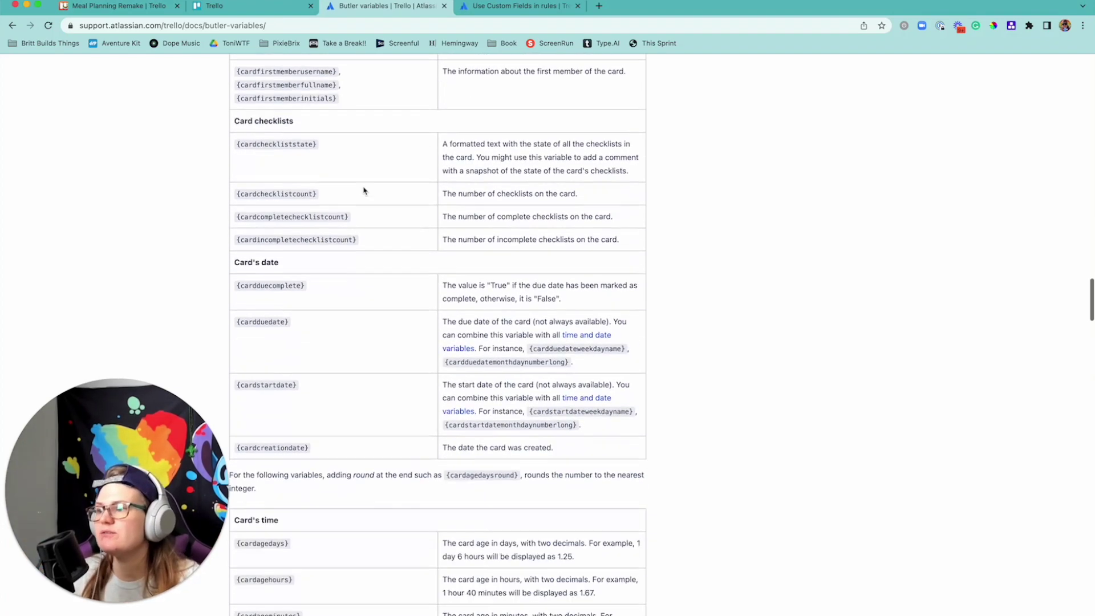
scroll(364, 190, down, 9)
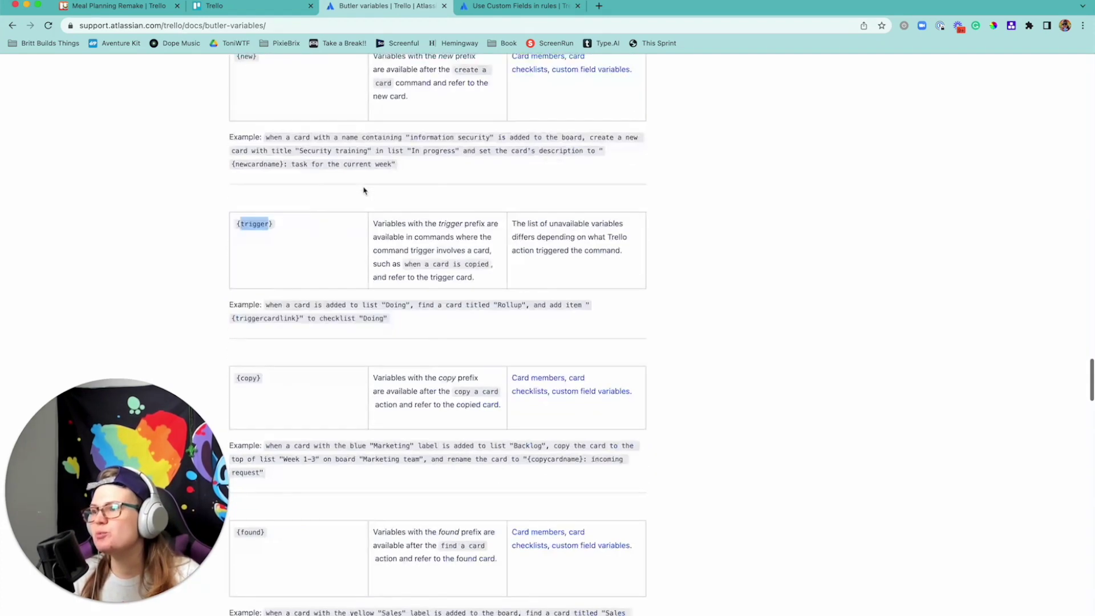
key(super+f)
text(username)
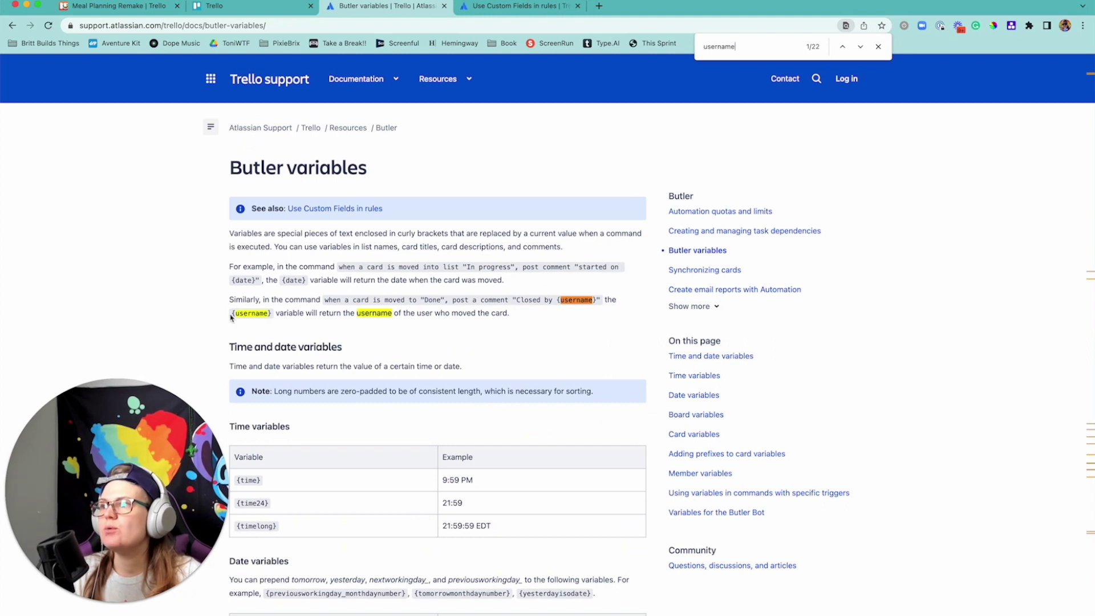
Highlight the {username} example, then switch to the 'Use Custom Fields in rules' article.
drag(233, 313, 283, 316)
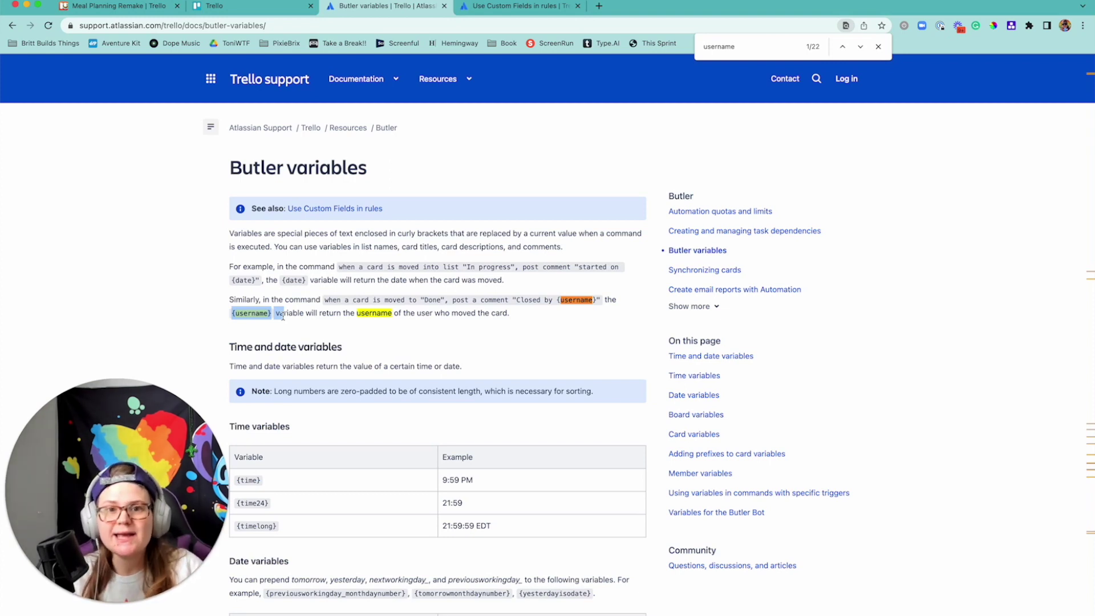
click(249, 336)
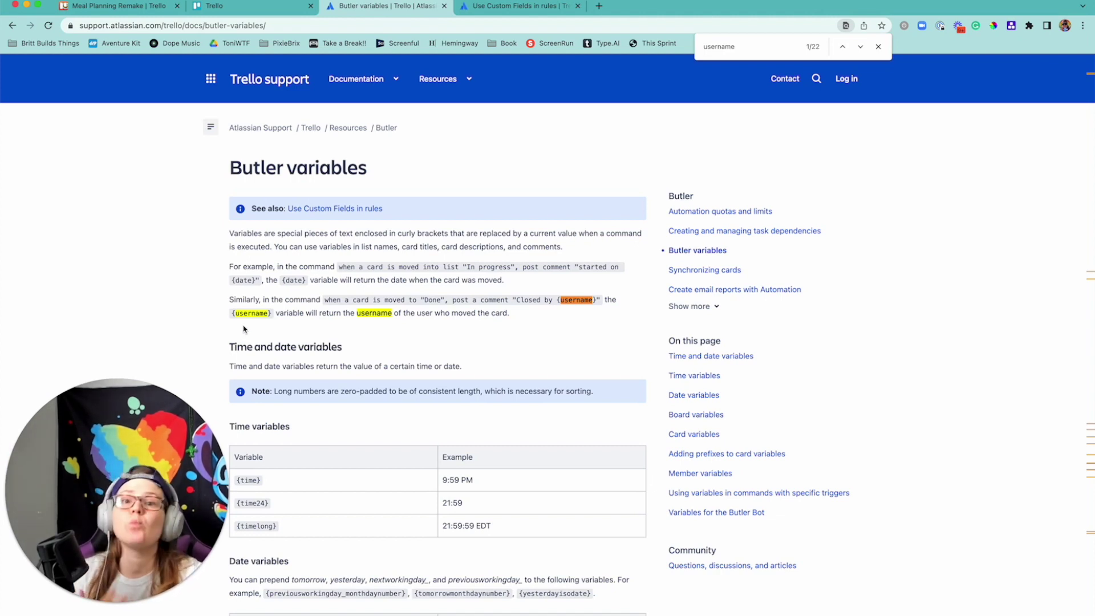
scroll(321, 371, down, 3)
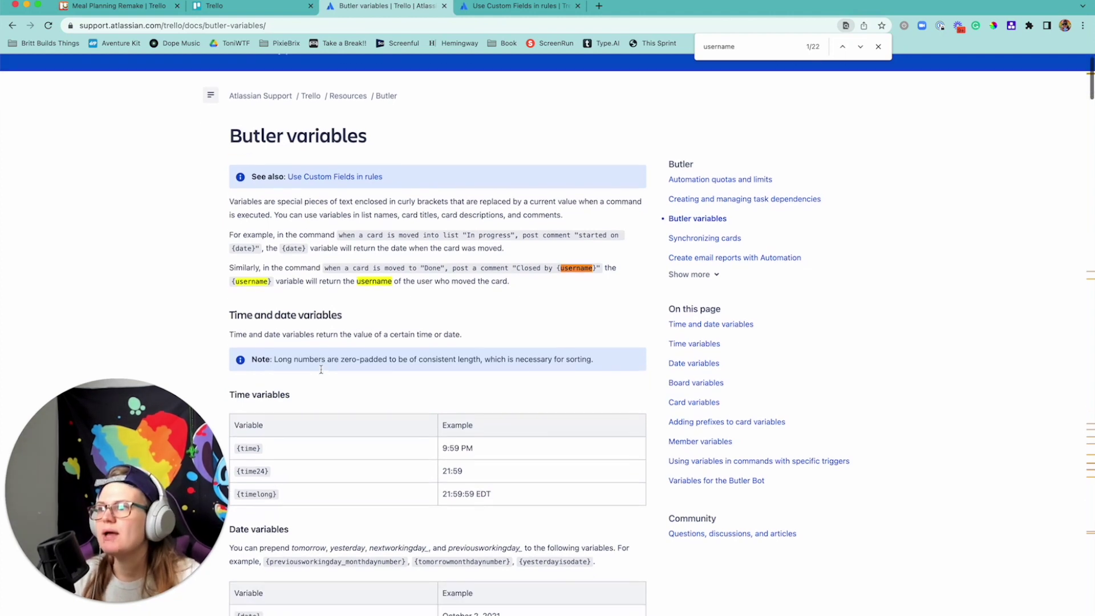
scroll(322, 374, up, 3)
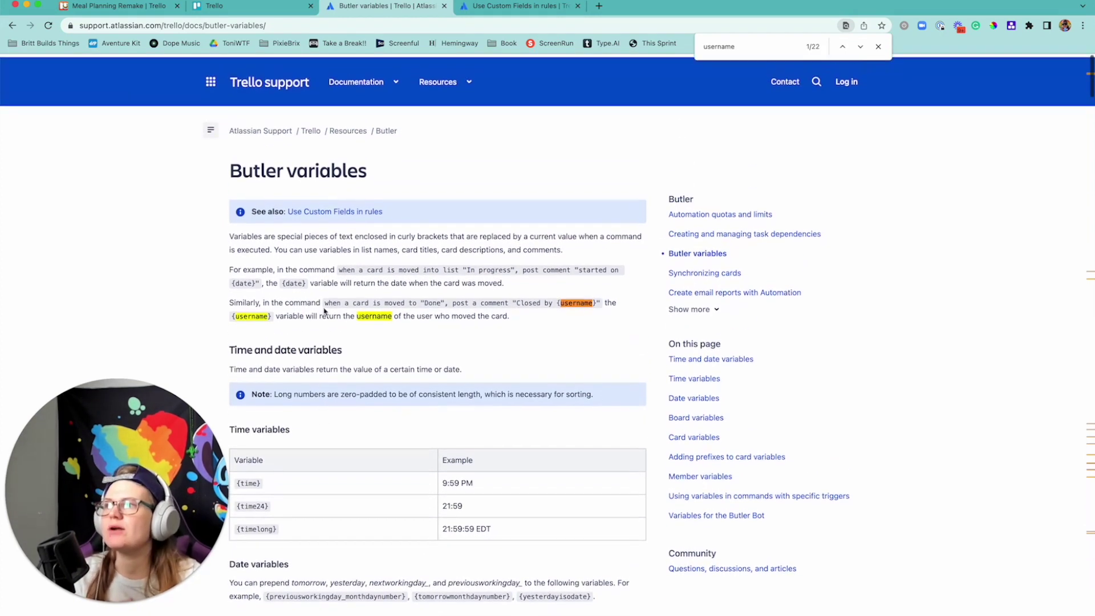
click(500, 9)
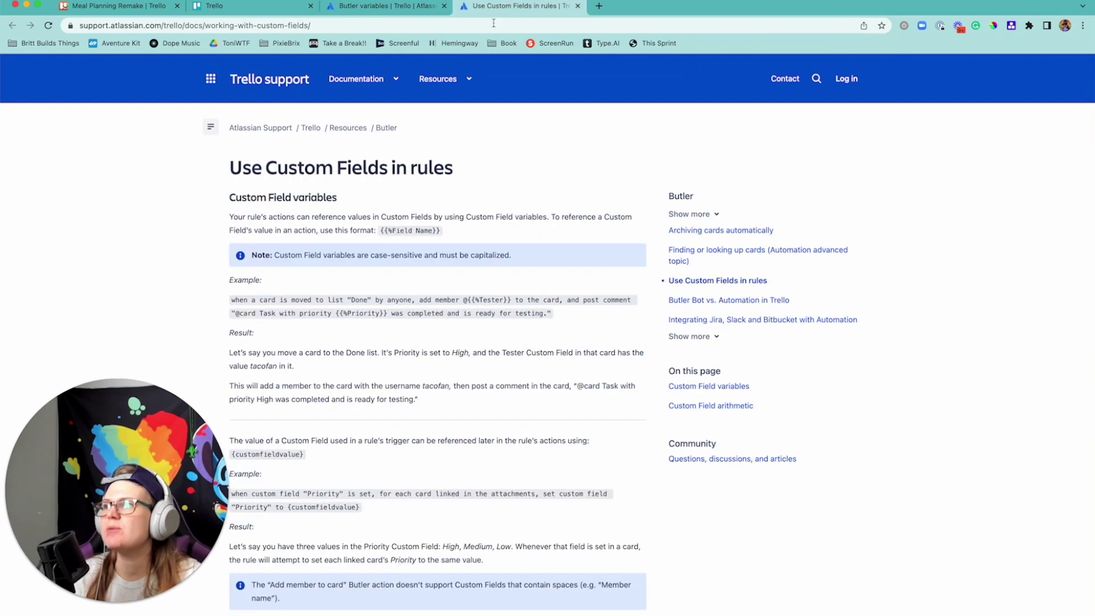
scroll(384, 381, down, 4)
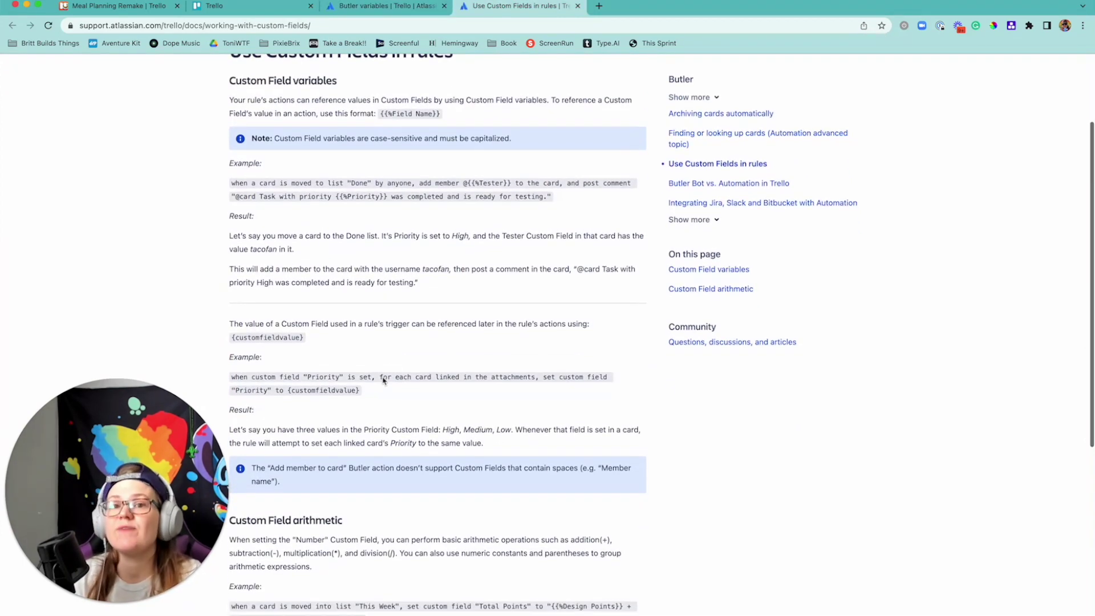
Open the Meal Planning Remake board's automation rules, filtered to show only Enabled rules.
click(131, 6)
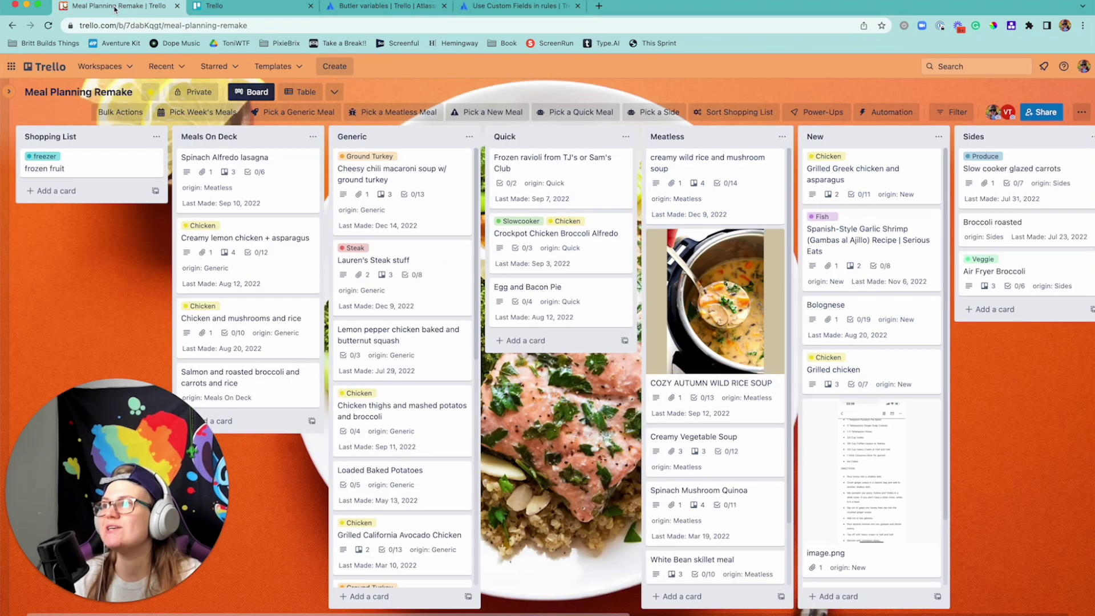
click(872, 114)
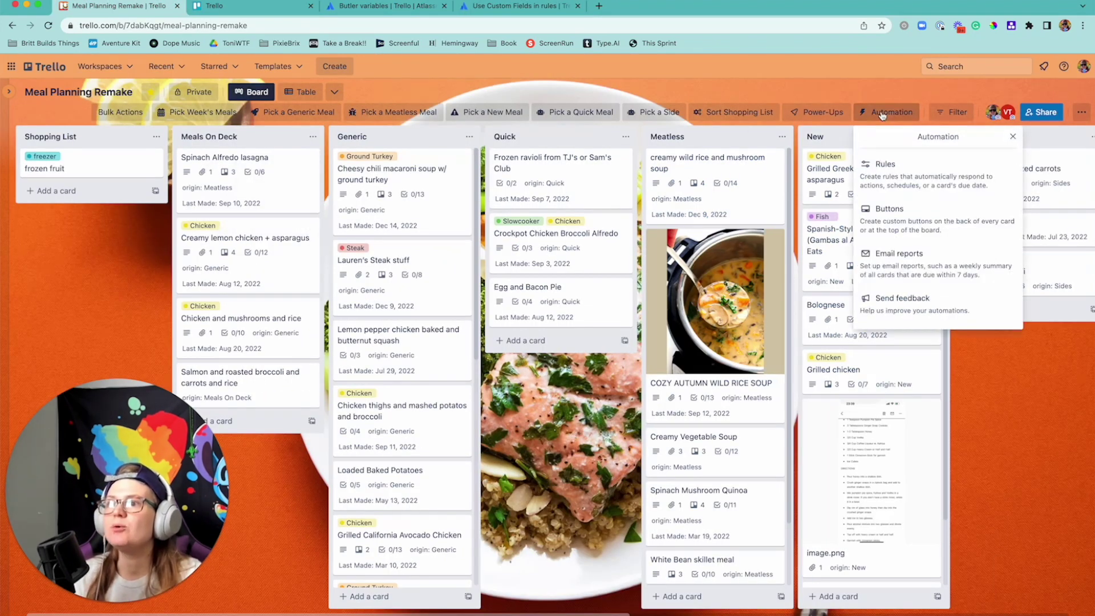
click(885, 165)
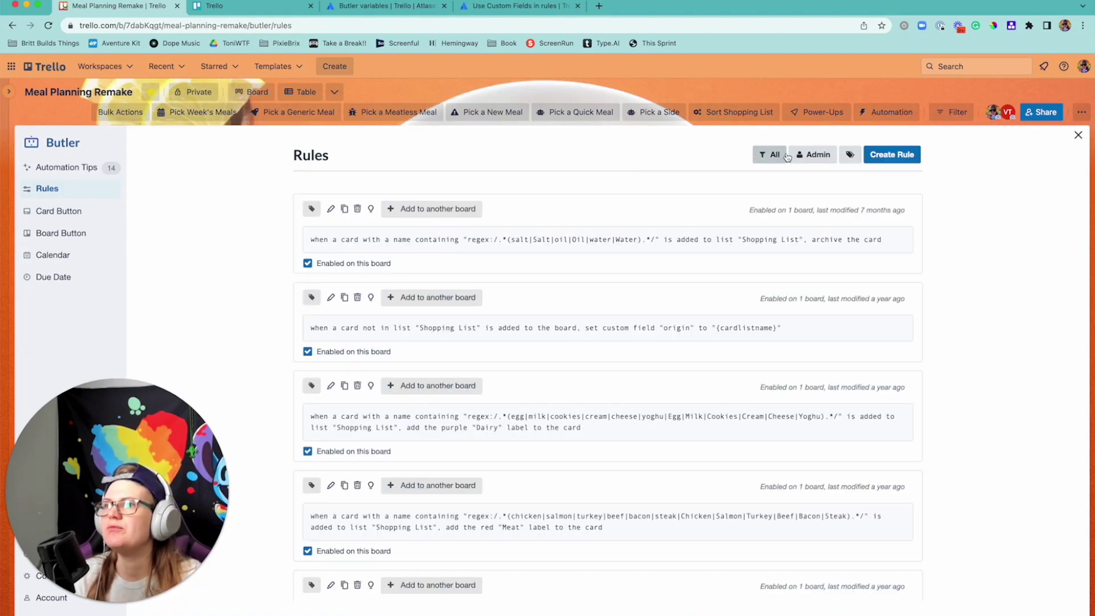
click(772, 154)
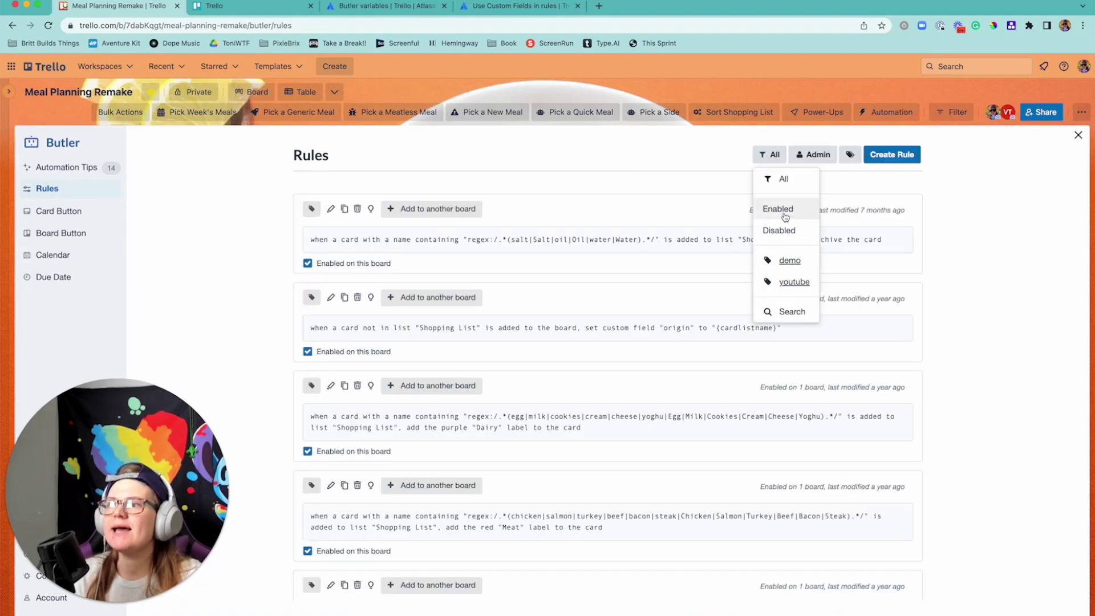
click(779, 215)
Review the enabled rules, close the Butler panel, and open the 'Cheesy chili macaroni soup w/ ground turkey' card.
scroll(664, 300, down, 3)
scroll(592, 253, up, 2)
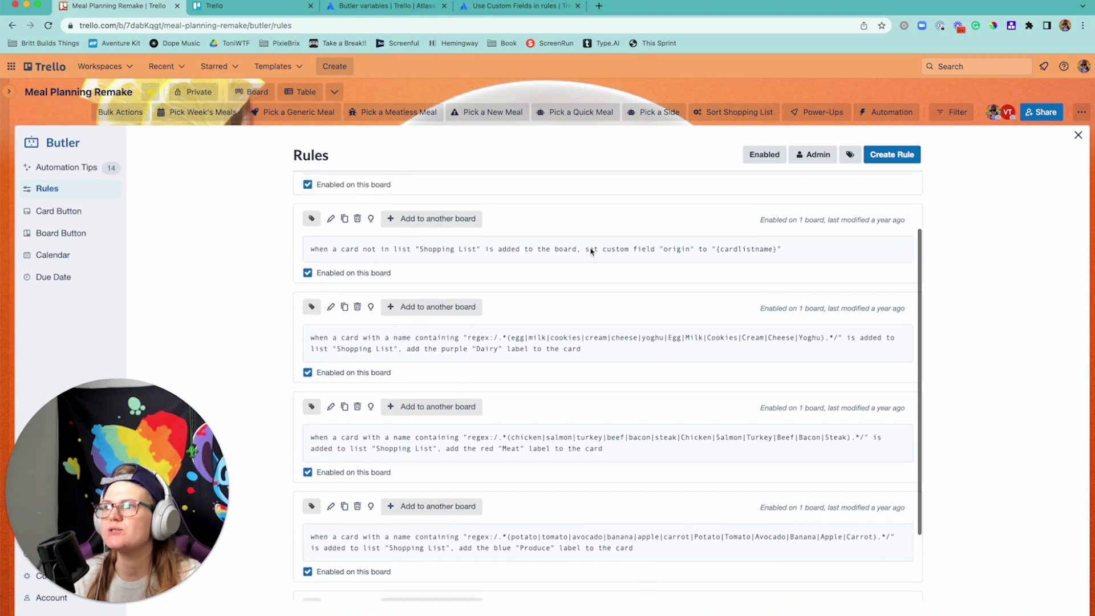
scroll(590, 342, down, 3)
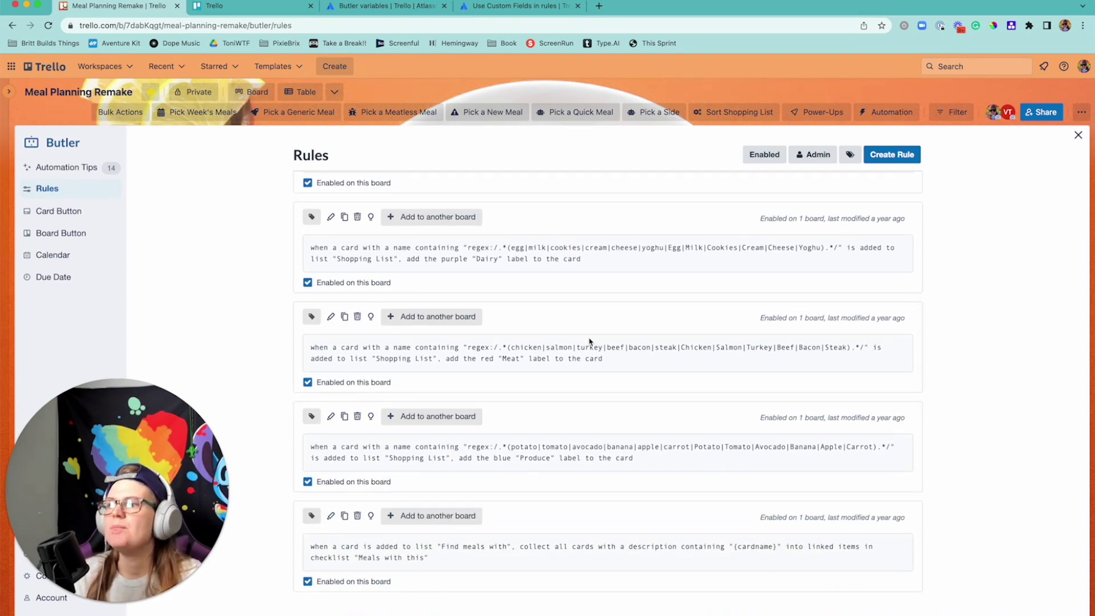
scroll(590, 342, up, 1)
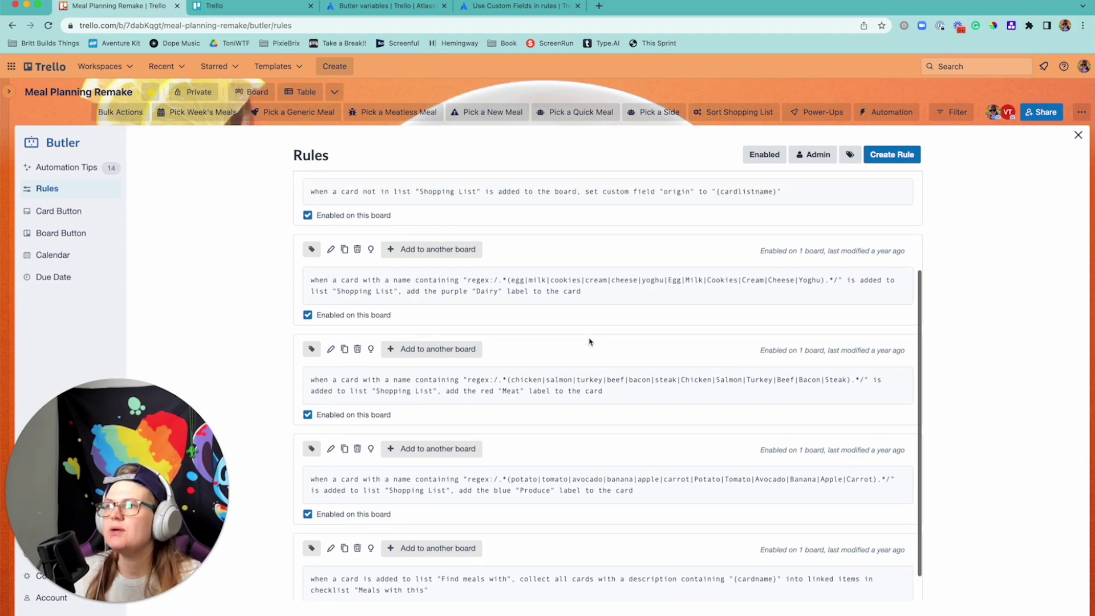
click(1078, 134)
click(439, 202)
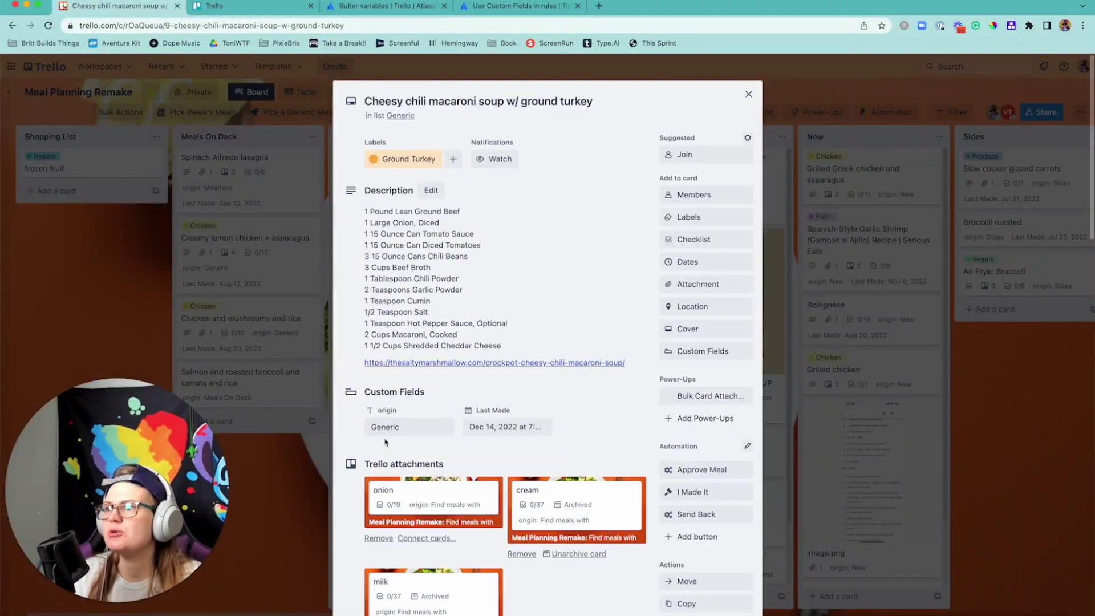
Add a card named 'test' to the Quick list and confirm its origin field reads Quick.
click(330, 455)
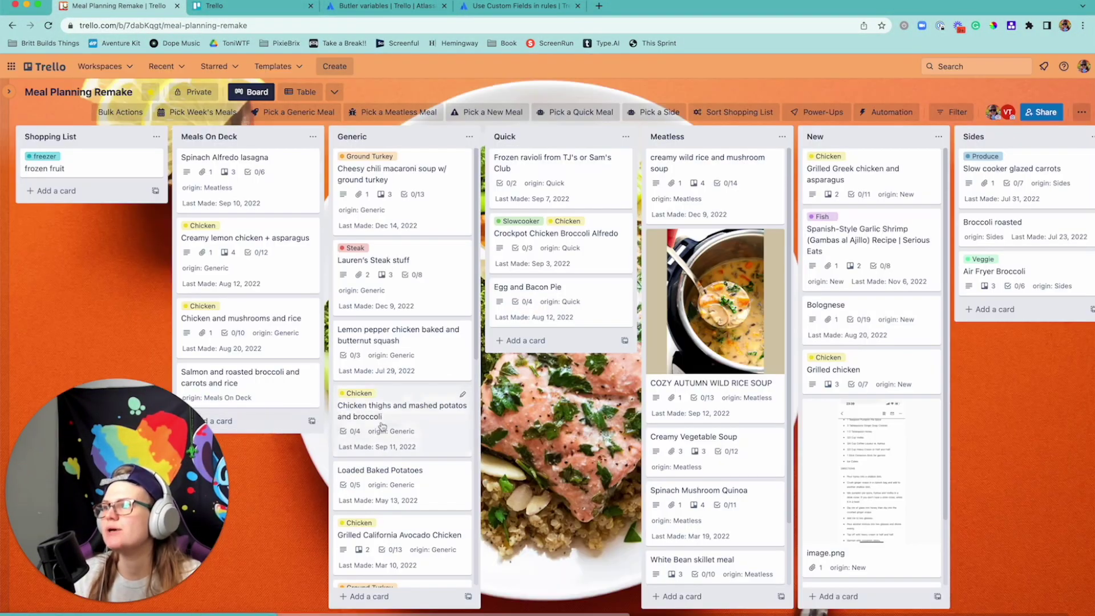
click(535, 341)
text(test)
key(Return)
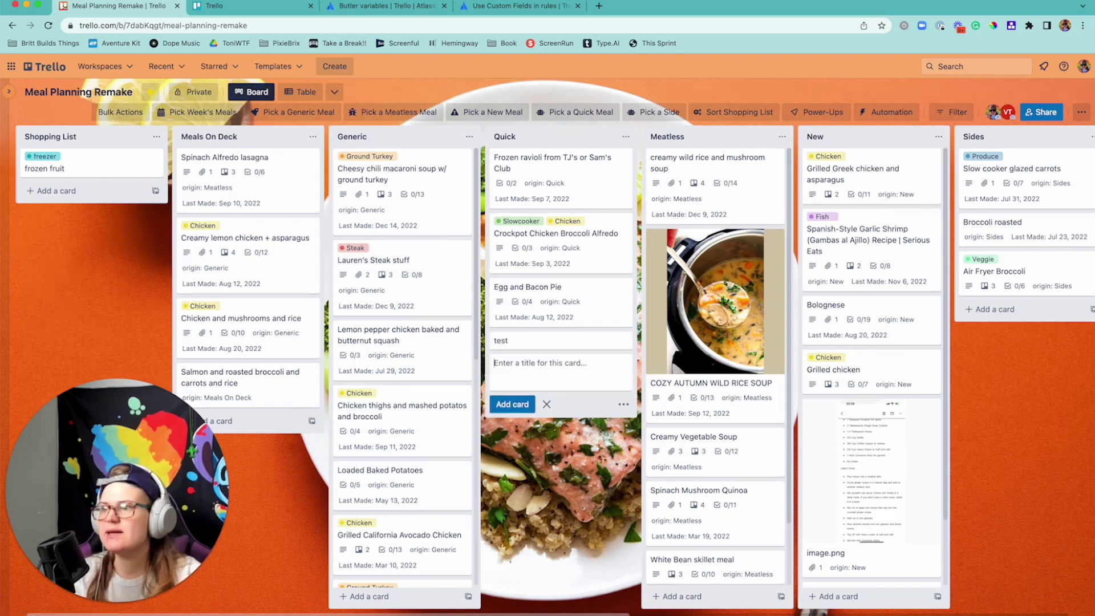
click(536, 340)
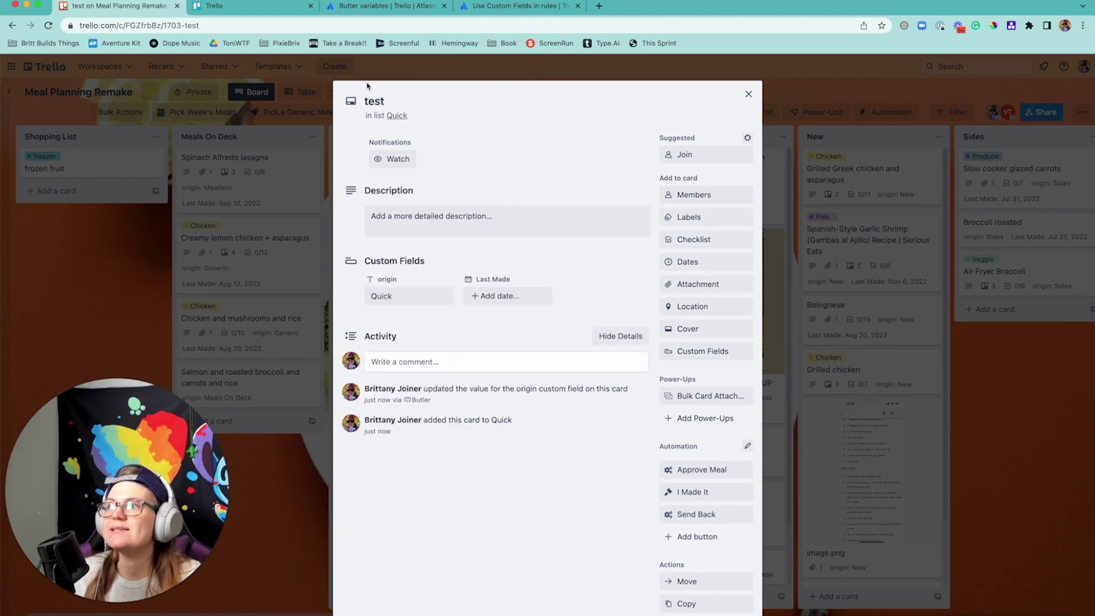
click(749, 95)
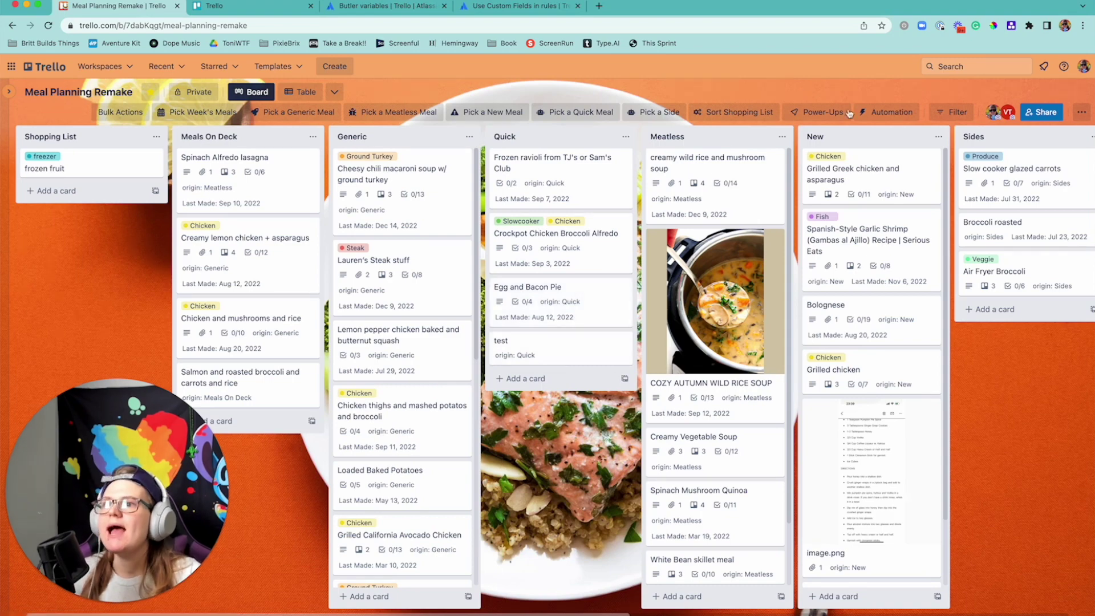
click(886, 112)
Show only the enabled Butler rules on the board's Rules page.
click(890, 163)
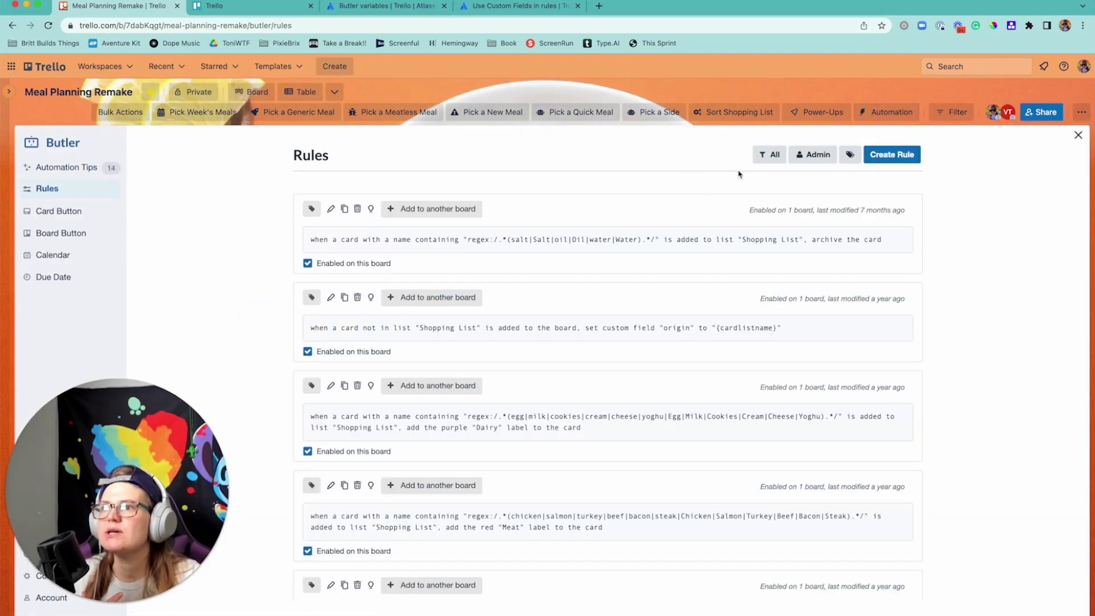
click(770, 154)
click(781, 212)
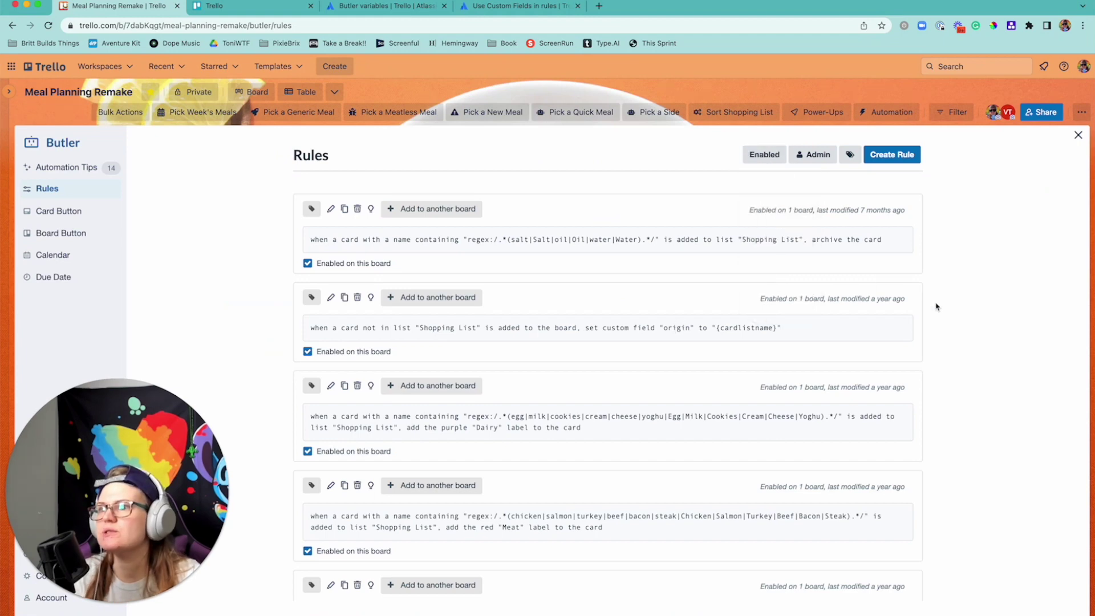
scroll(349, 329, down, 3)
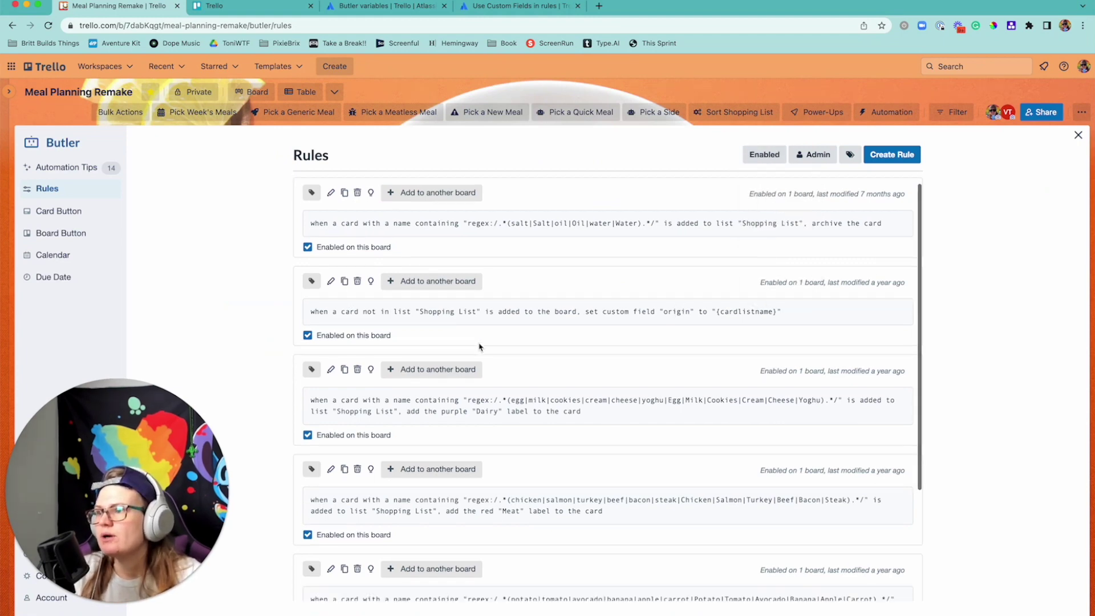
Highlight the origin rule's Shopping List condition and {cardlistname} value, then search the page for 'origin'.
drag(419, 254, 778, 254)
click(632, 255)
click(749, 260)
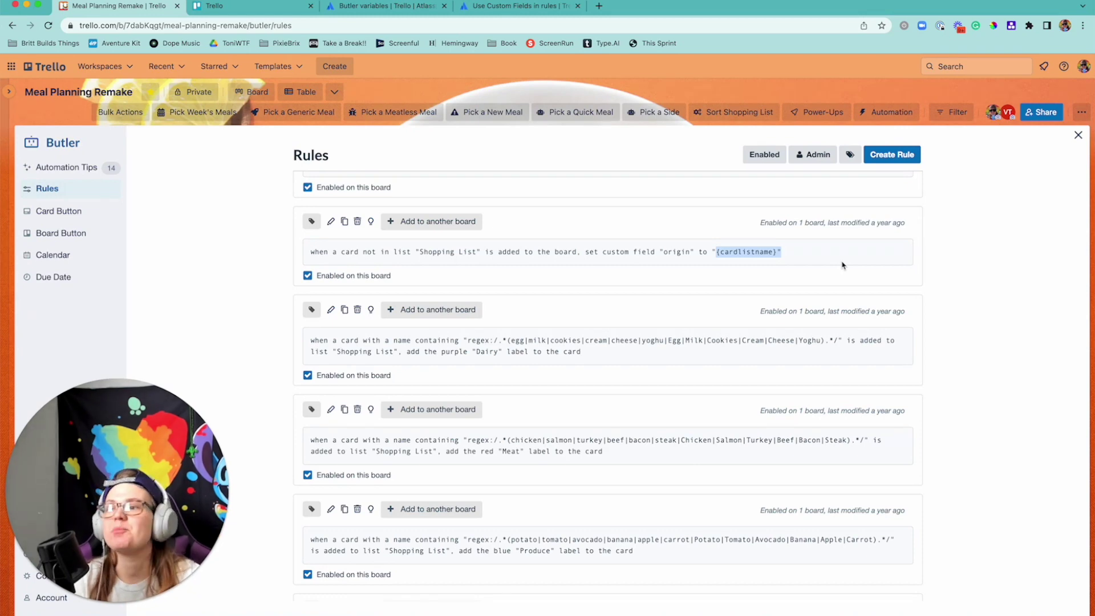
click(769, 266)
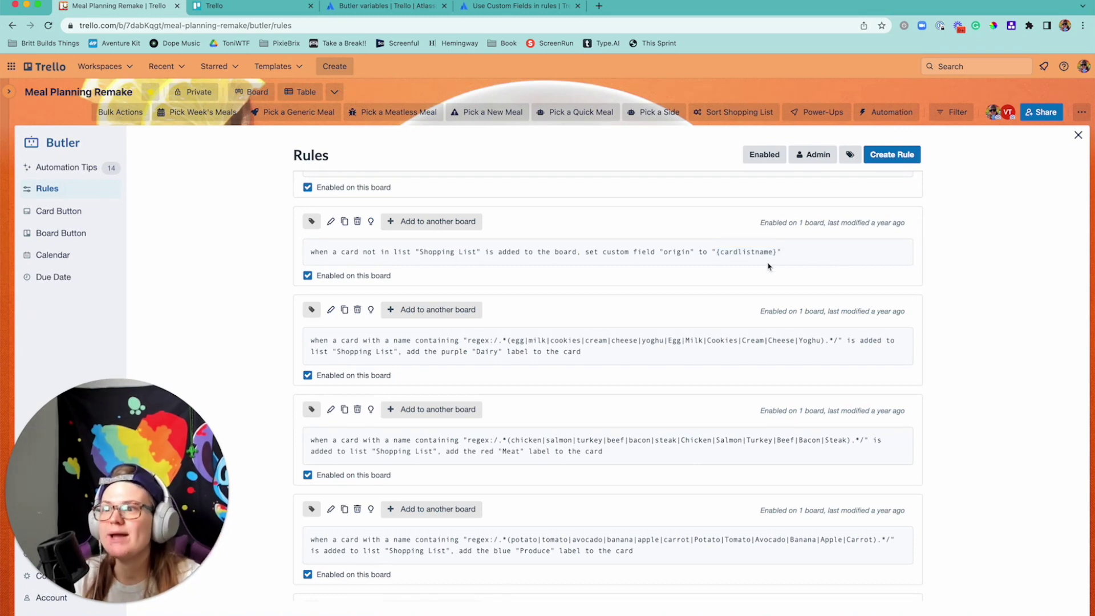
drag(713, 250, 777, 249)
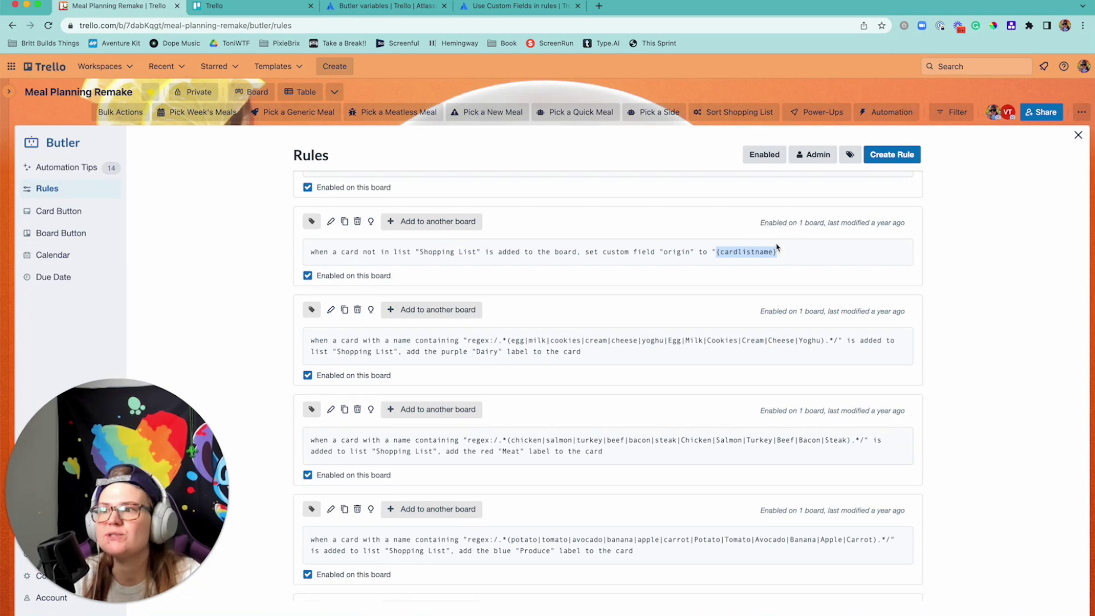
scroll(777, 245, up, 2)
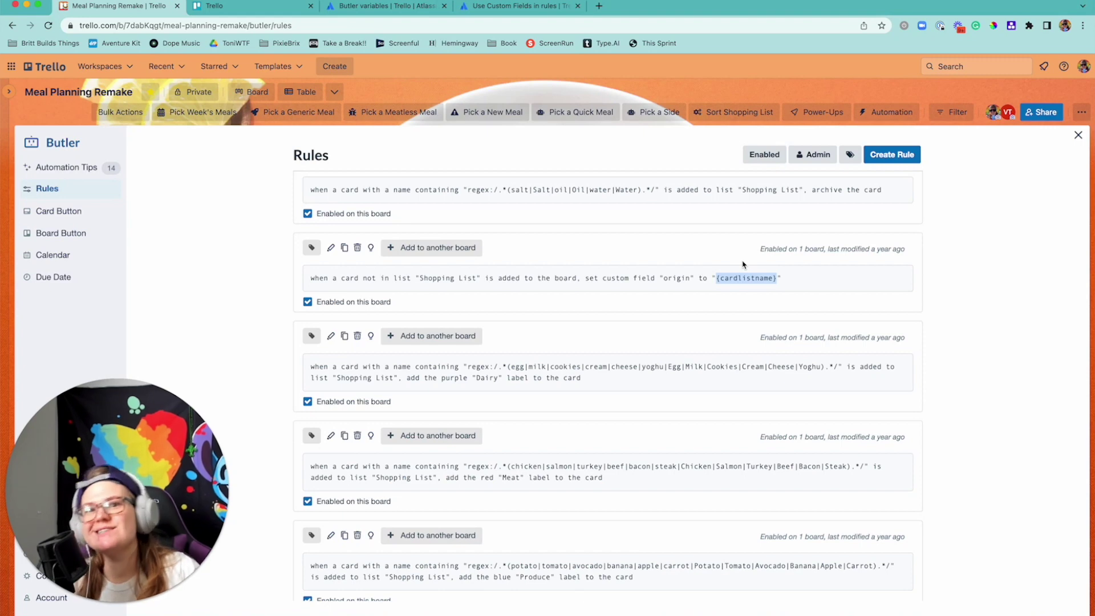
click(717, 290)
drag(716, 278, 777, 278)
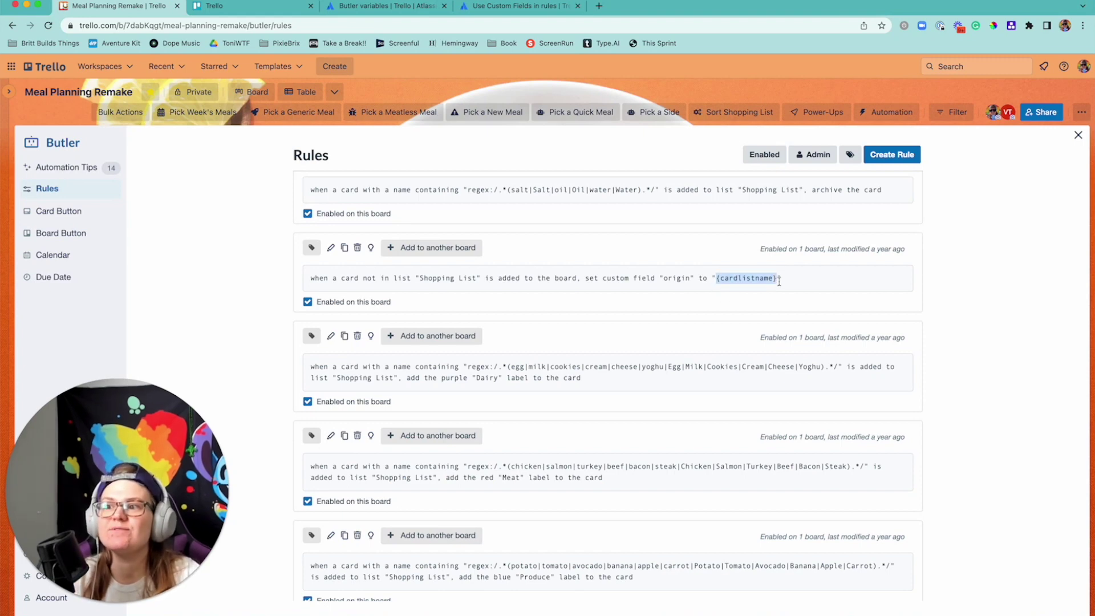
click(783, 290)
scroll(793, 292, down, 3)
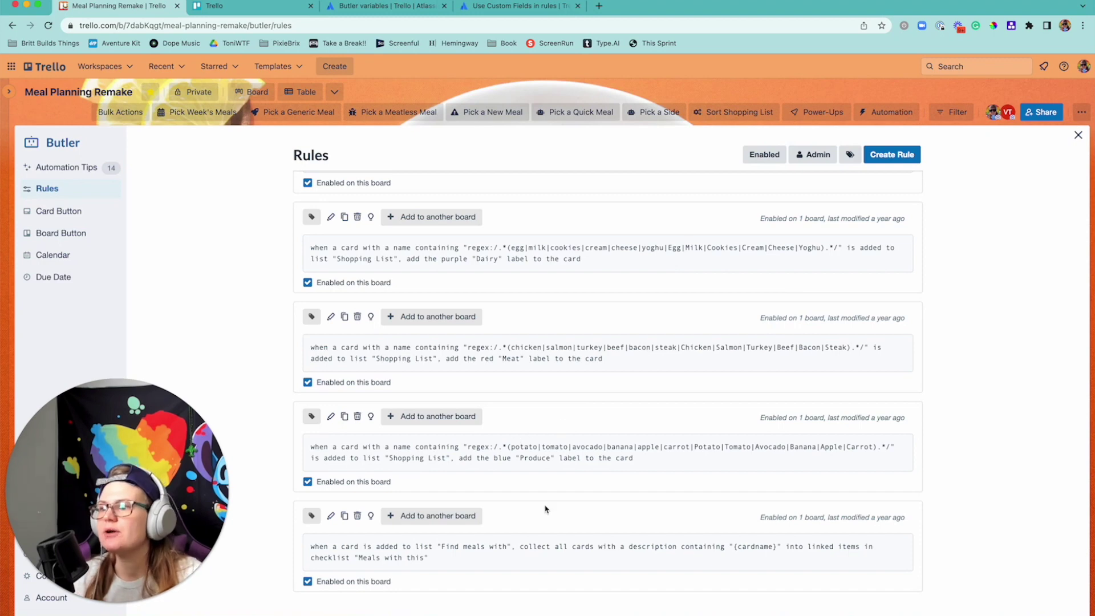
key(super+f)
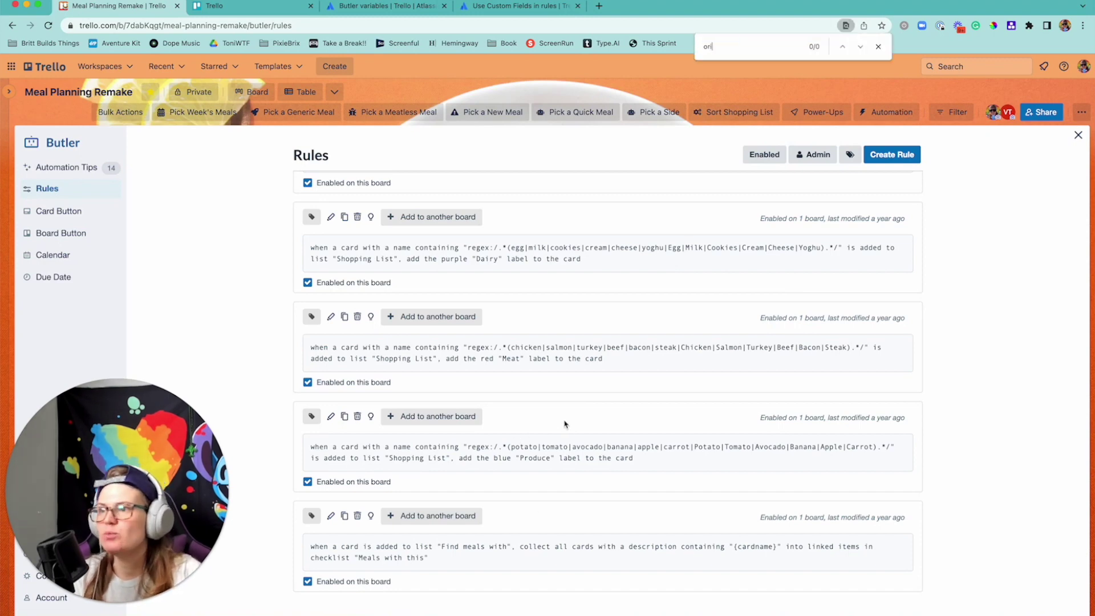
text(origin)
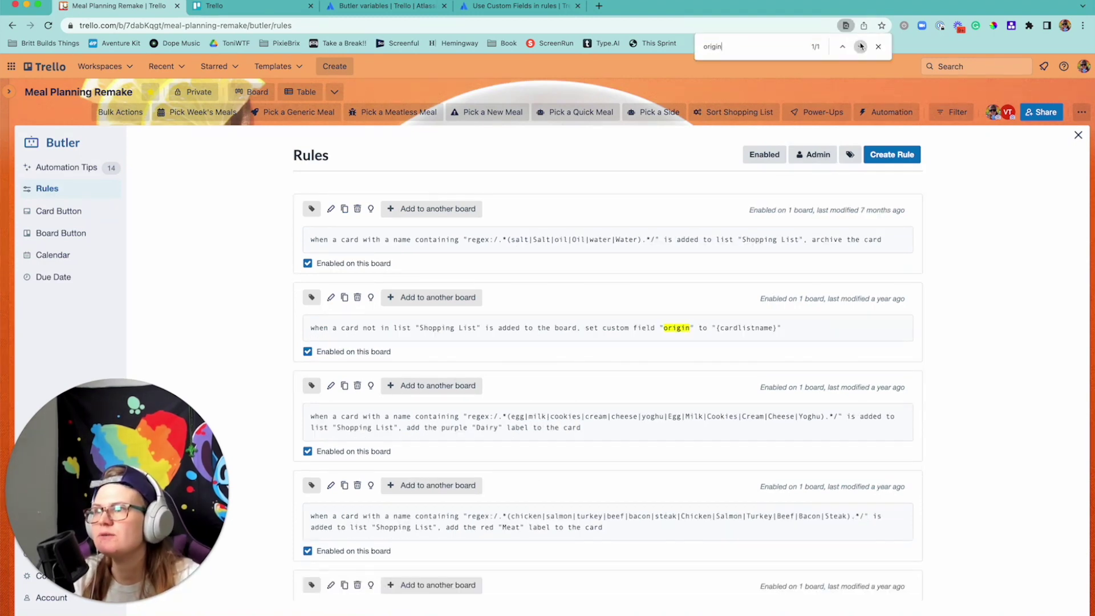
Open Scheduled Commands, highlight the Friday command's schedule and {{%origin}} list, then return to the variables article.
click(55, 259)
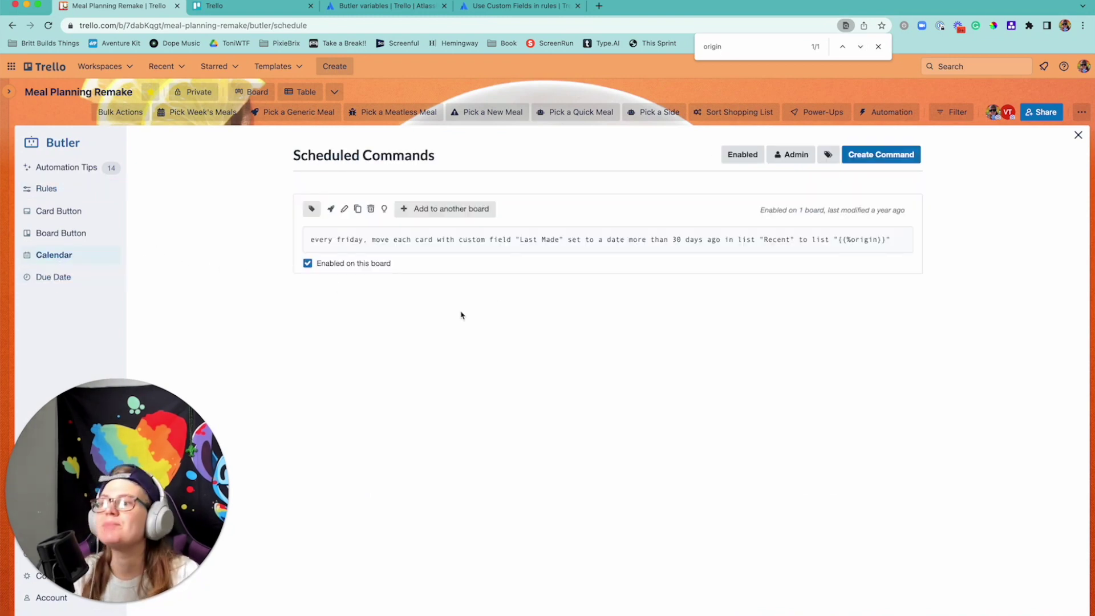
drag(314, 240, 463, 241)
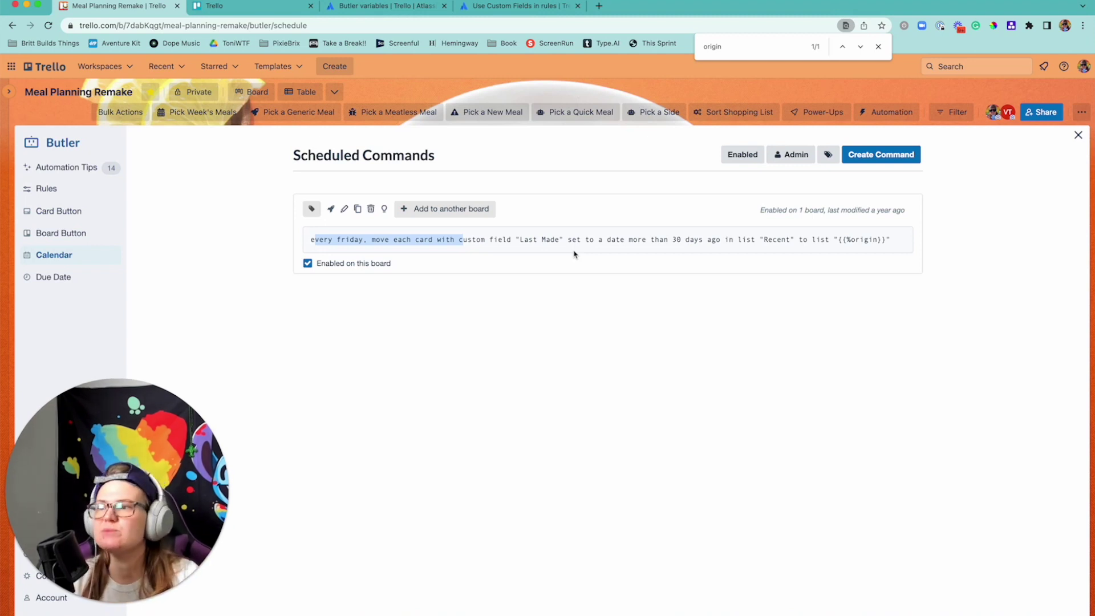
click(516, 280)
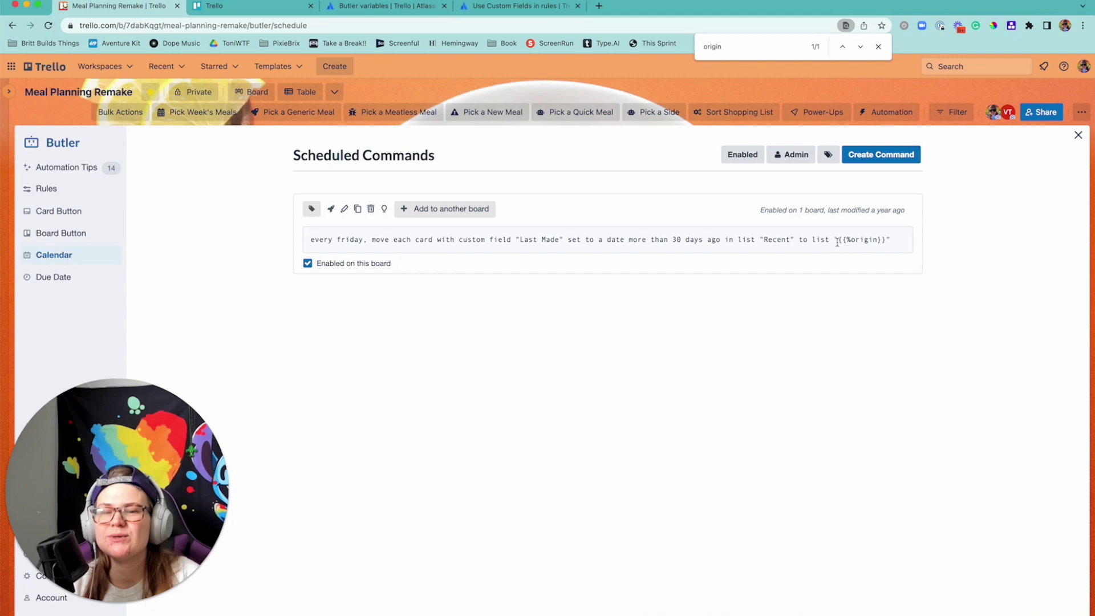
drag(837, 242, 885, 242)
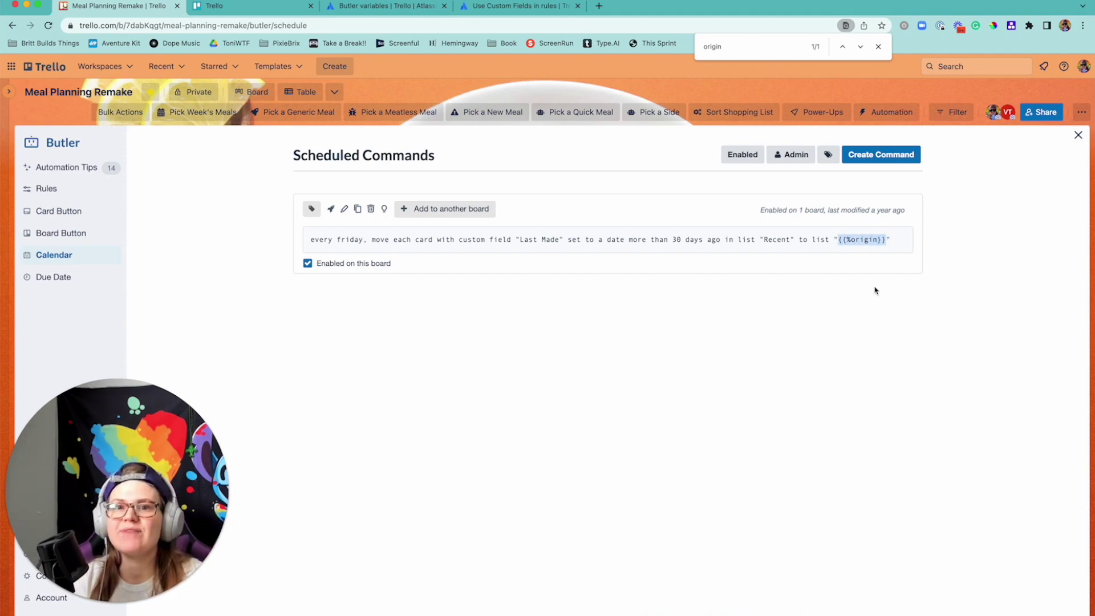
click(748, 327)
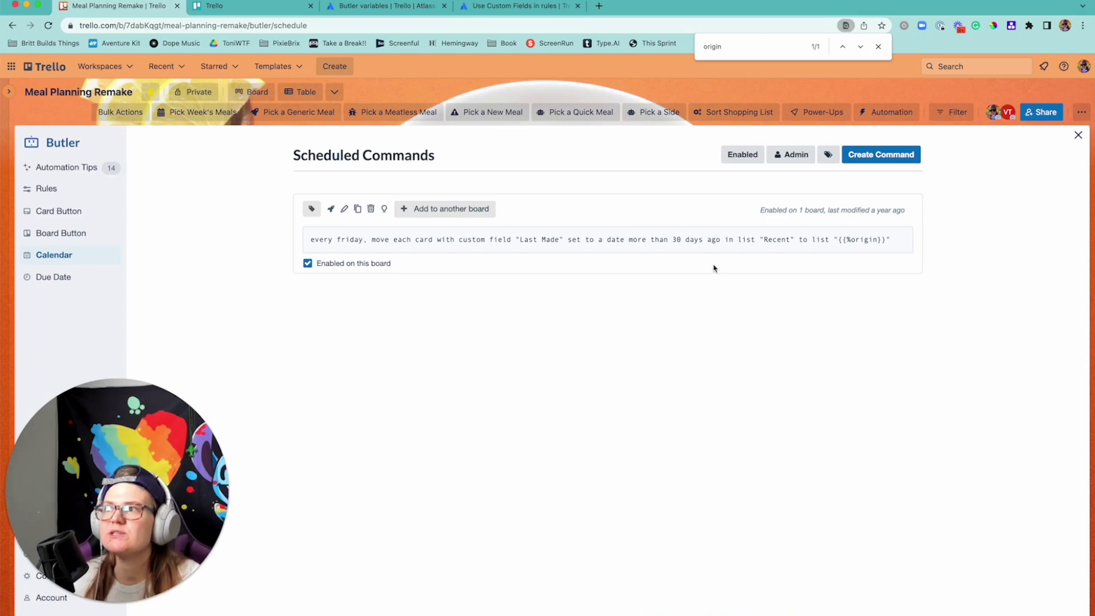
click(380, 7)
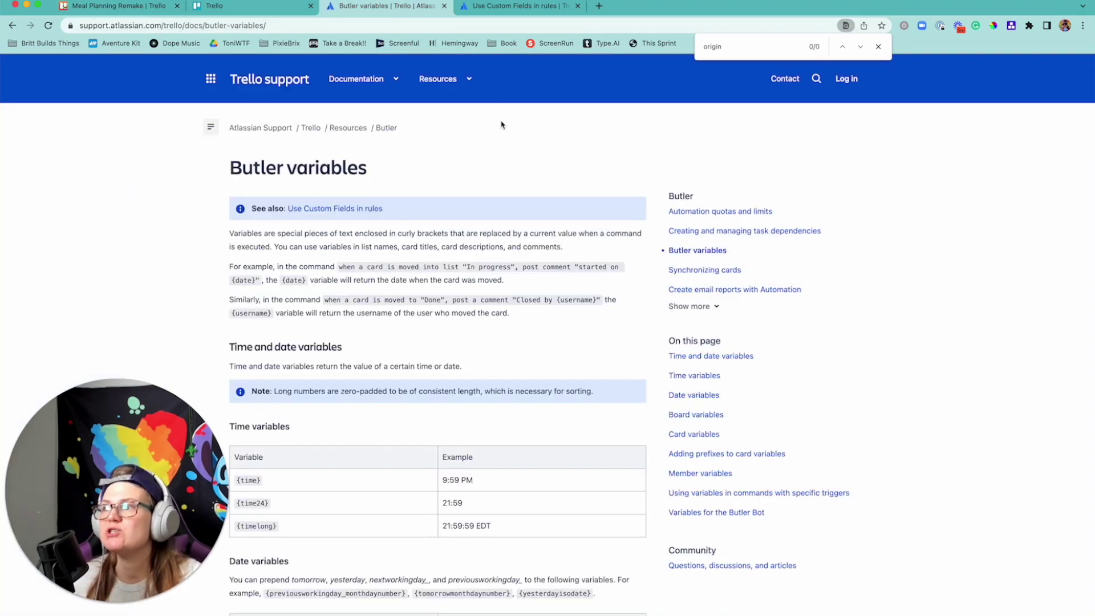
Switch to the Trello Demo board's rules and highlight {{%email}} in the blog-label email rule.
click(275, 12)
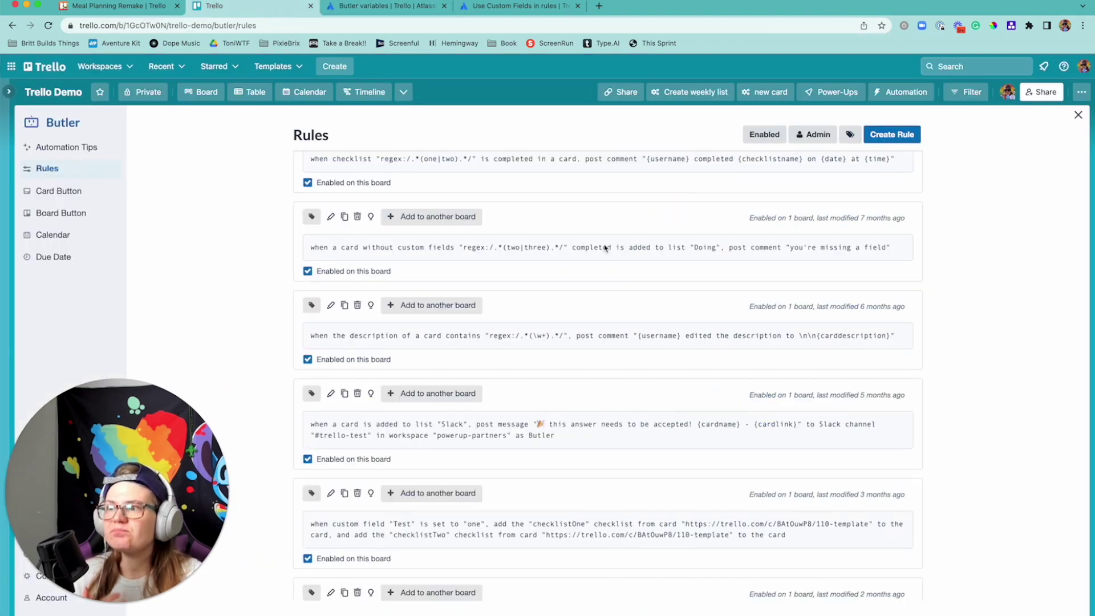
scroll(662, 263, down, 2)
scroll(661, 263, down, 3)
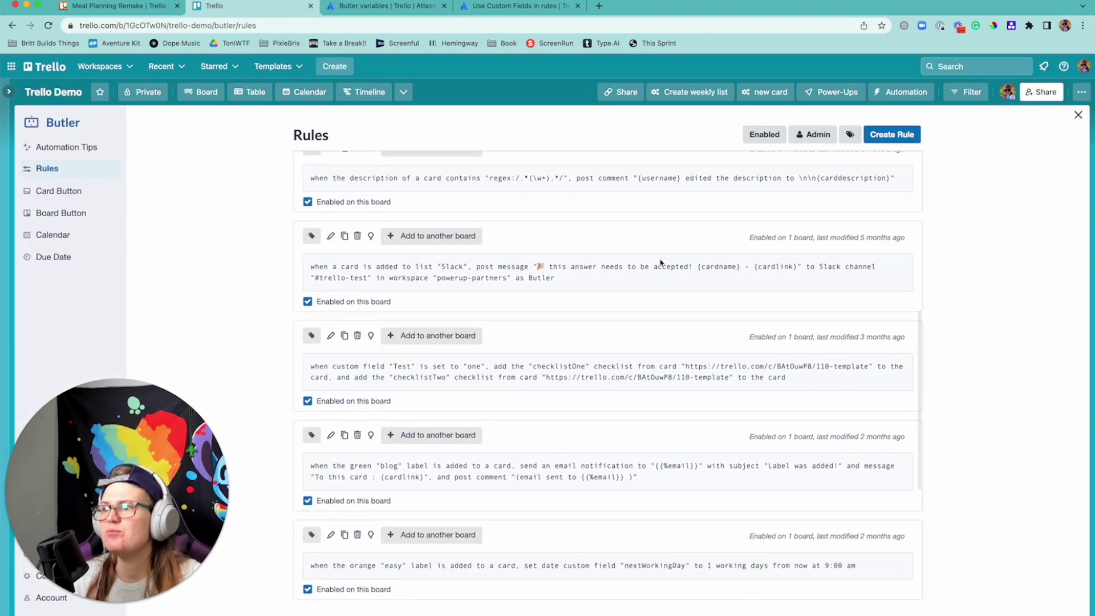
scroll(661, 262, down, 1)
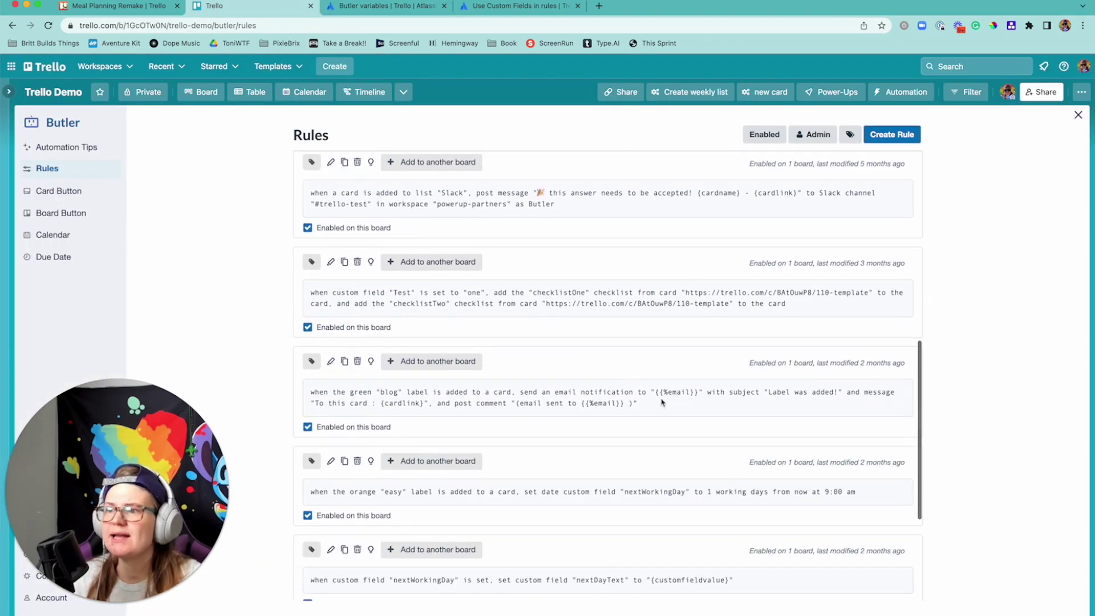
drag(655, 392, 699, 394)
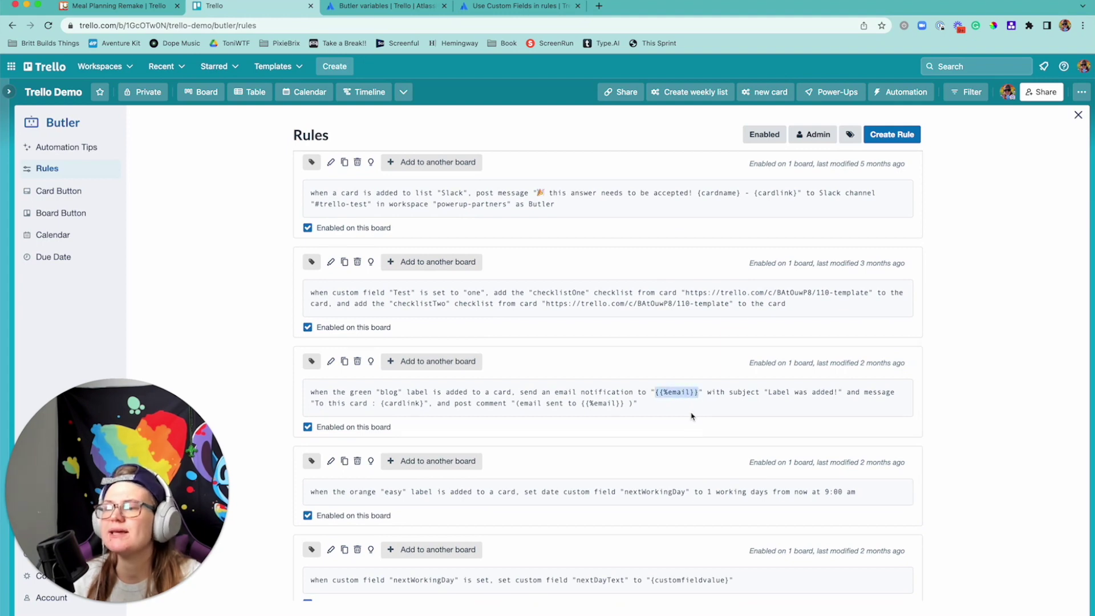
scroll(688, 415, down, 1)
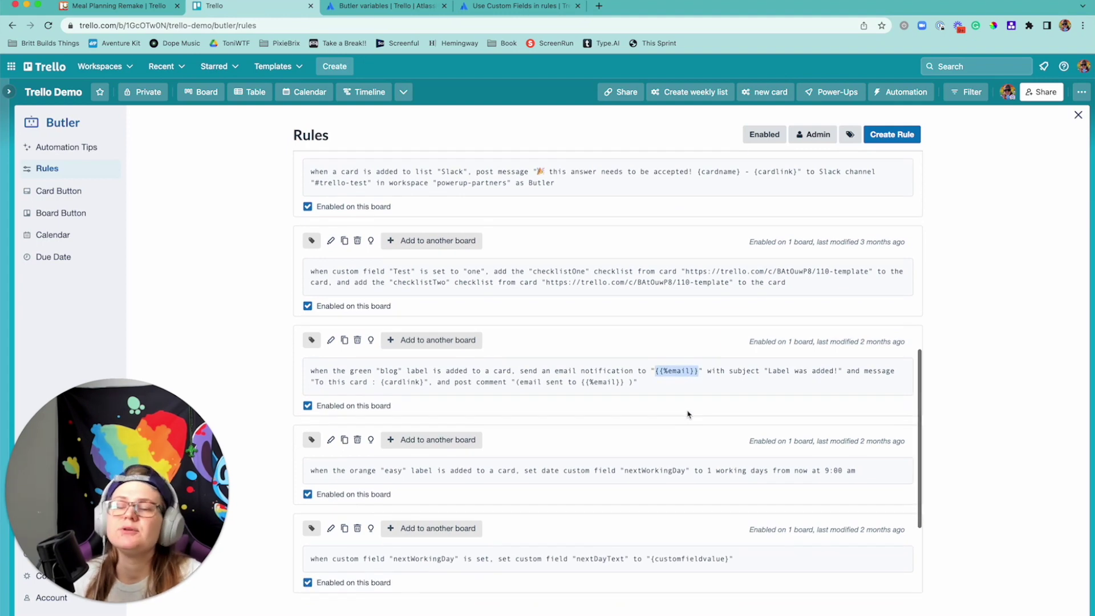
click(655, 380)
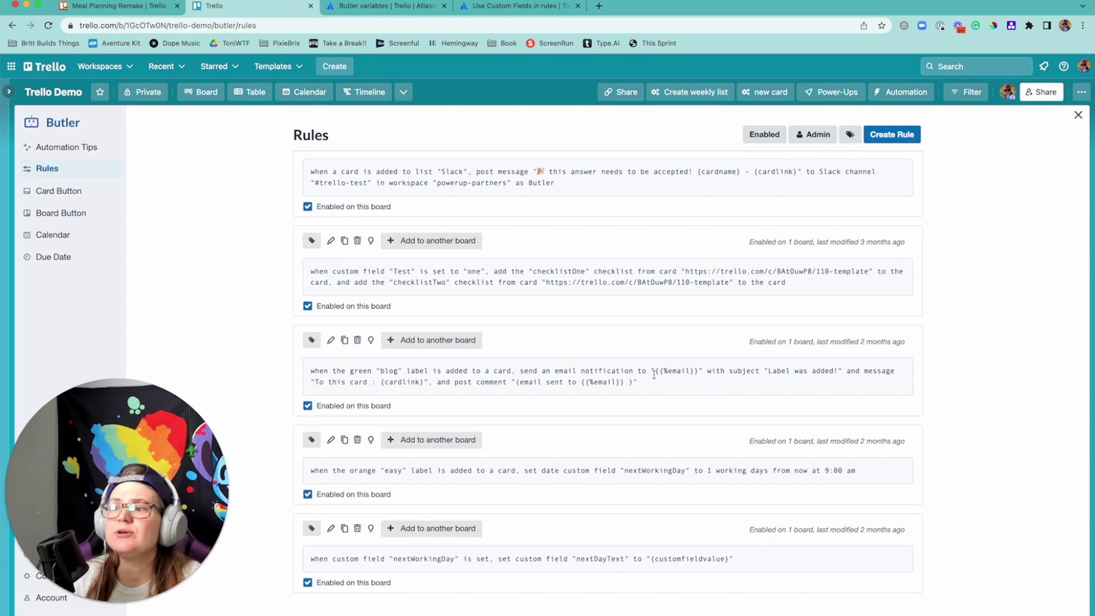
drag(654, 375, 704, 373)
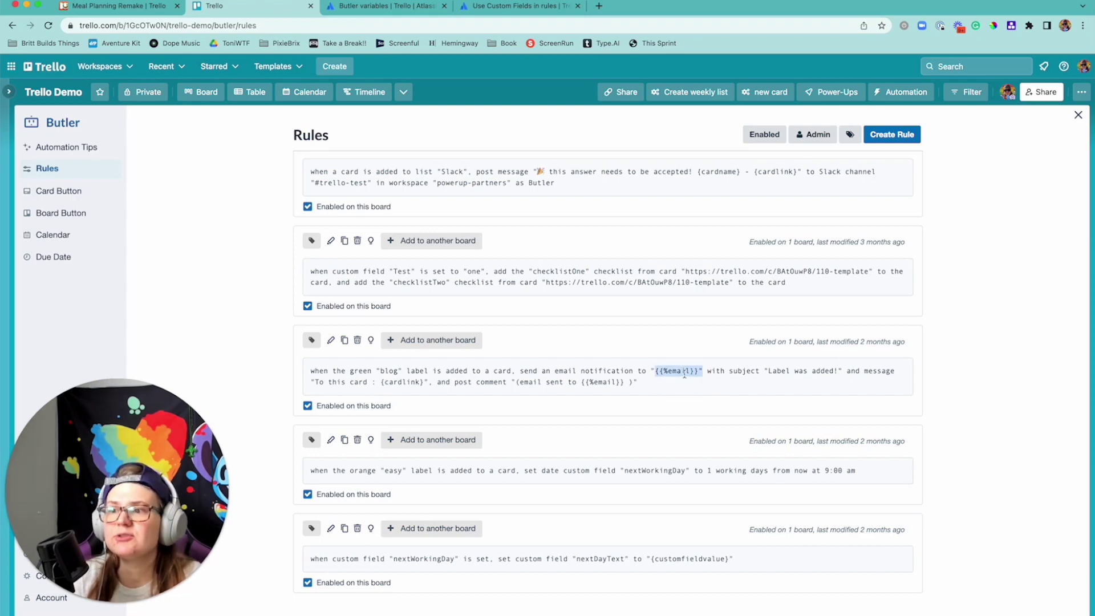
click(791, 368)
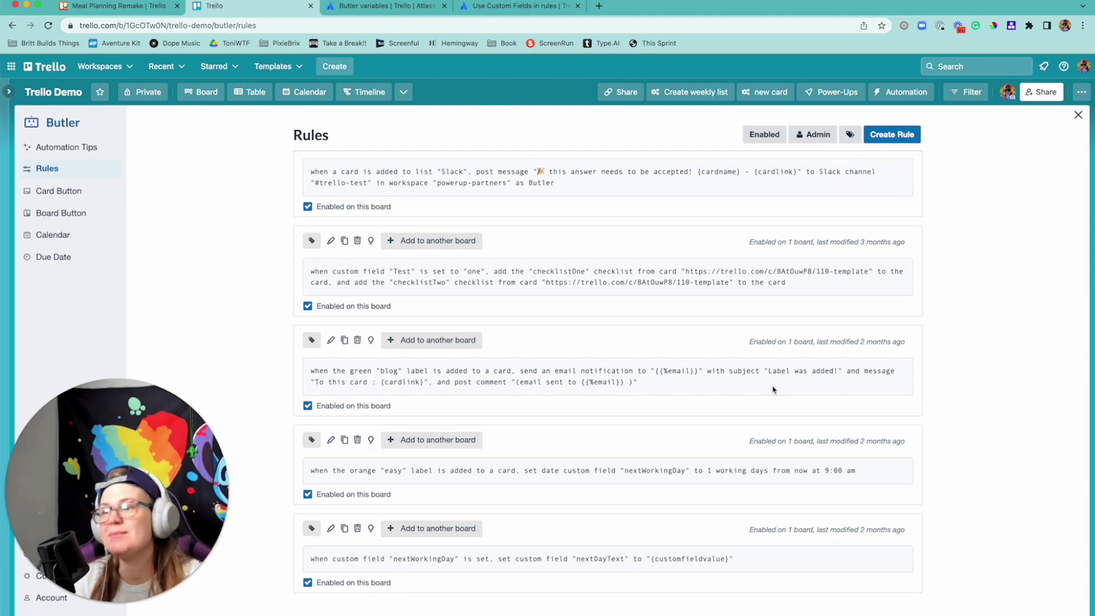
scroll(773, 389, down, 2)
scroll(589, 406, down, 1)
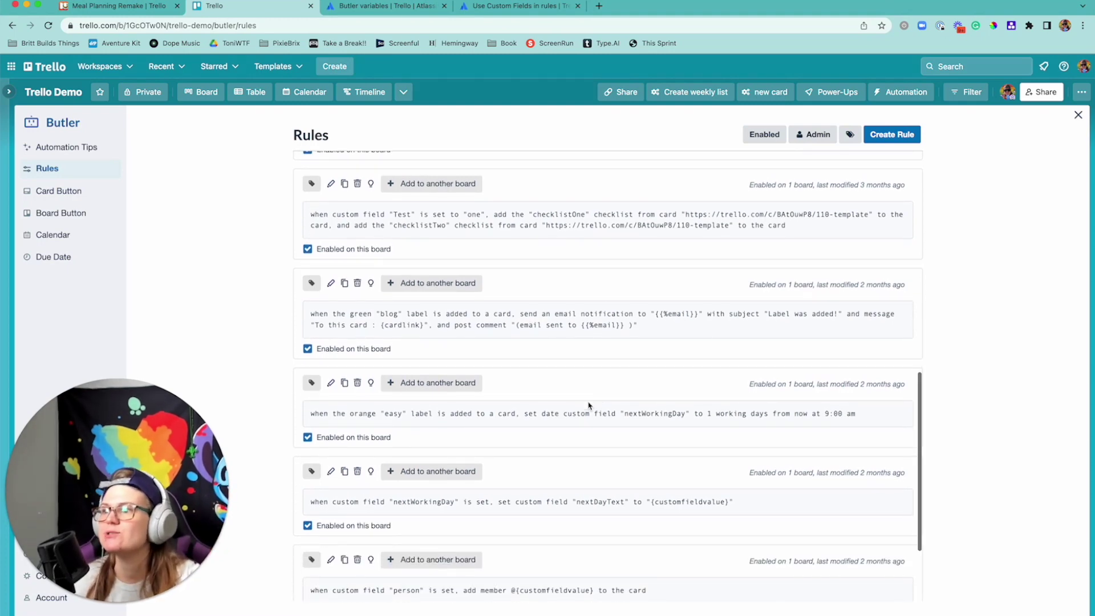